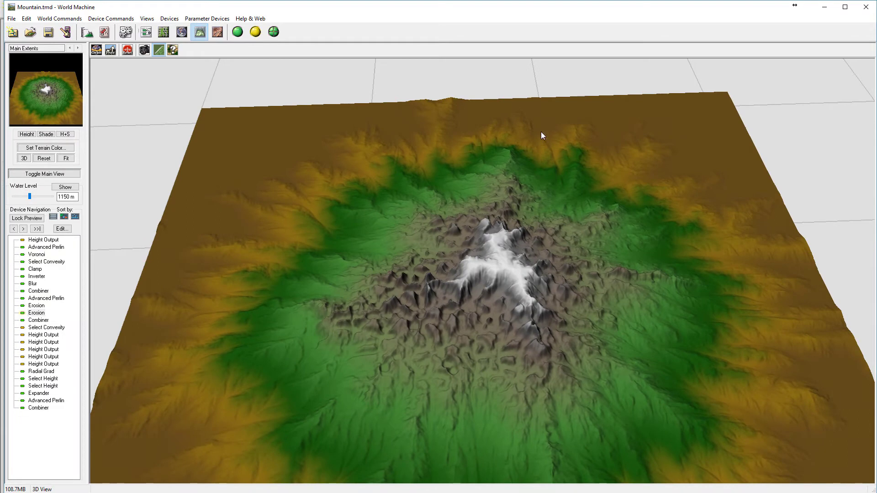
# Step: Orbit the 3D view of Mountain.tmd to inspect the eroded mountain from several angles
pyautogui.moveTo(394, 290); pyautogui.dragTo(366, 295)
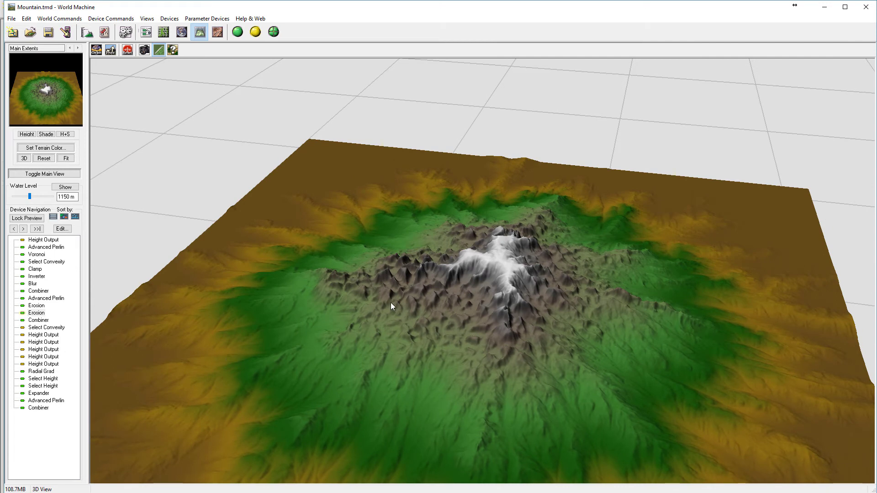
pyautogui.moveTo(391, 303); pyautogui.dragTo(280, 338)
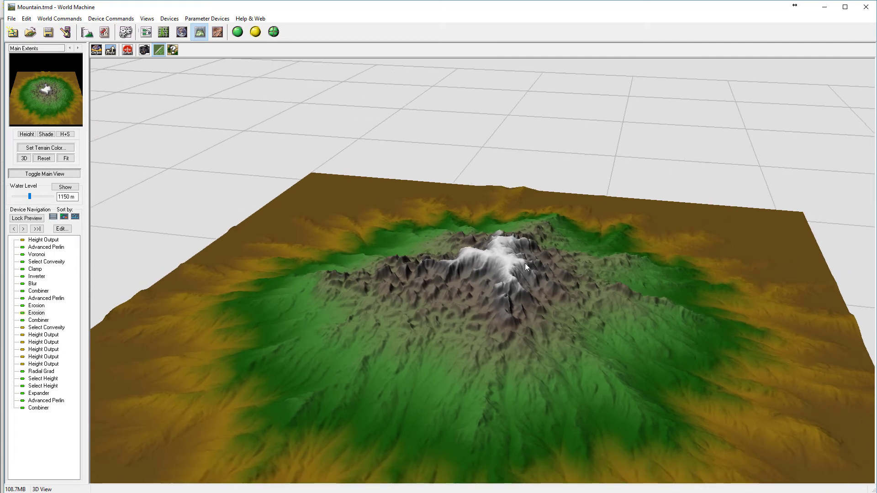
pyautogui.moveTo(391, 292); pyautogui.dragTo(168, 424)
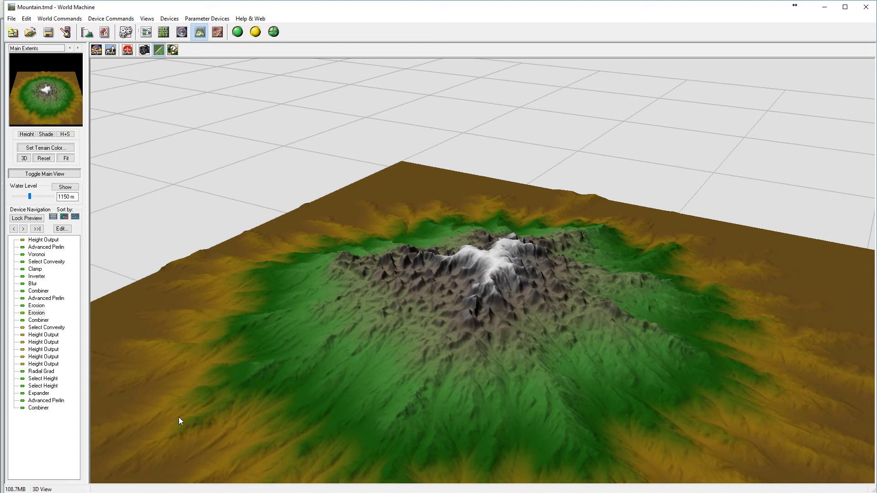
pyautogui.moveTo(245, 333); pyautogui.dragTo(447, 278)
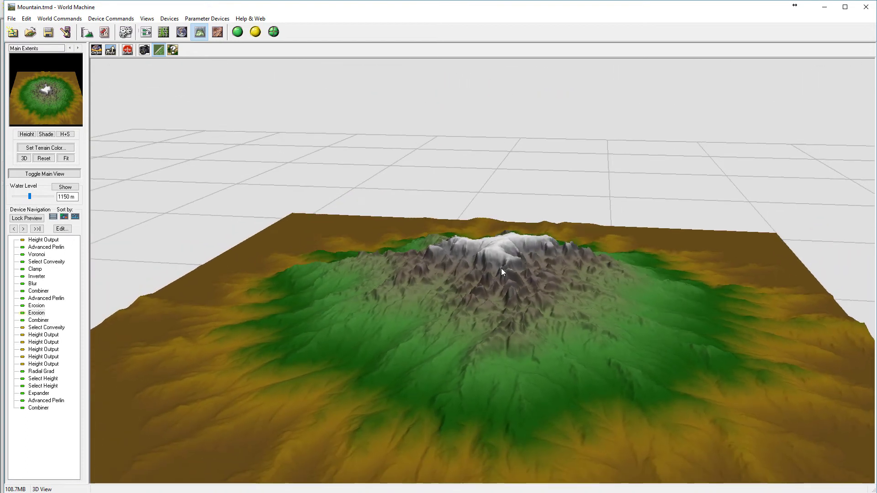
pyautogui.moveTo(501, 269); pyautogui.dragTo(595, 327)
pyautogui.moveTo(393, 277); pyautogui.dragTo(424, 304)
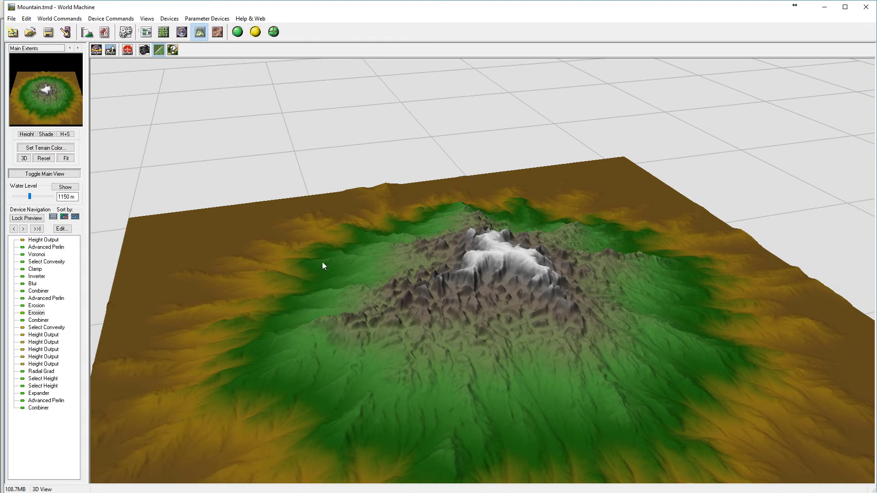
pyautogui.moveTo(540, 339); pyautogui.dragTo(523, 333)
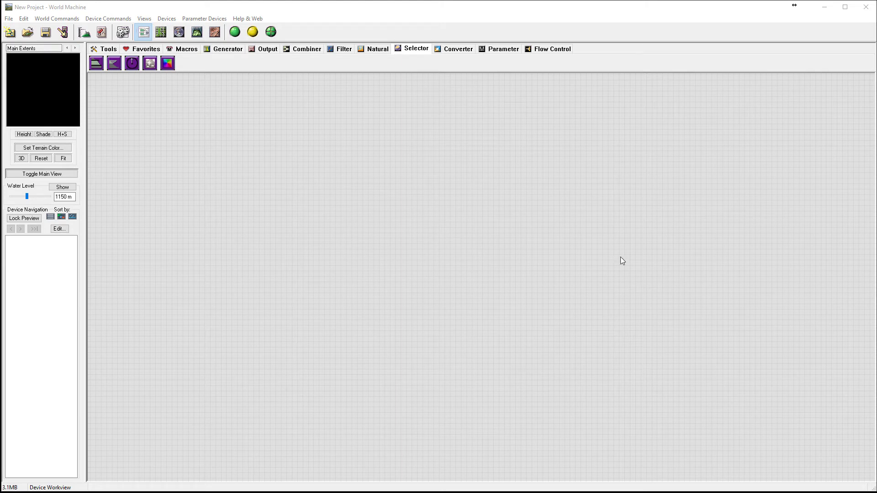
# Step: Place a Radial Grad generator on the canvas
pyautogui.click(218, 50)
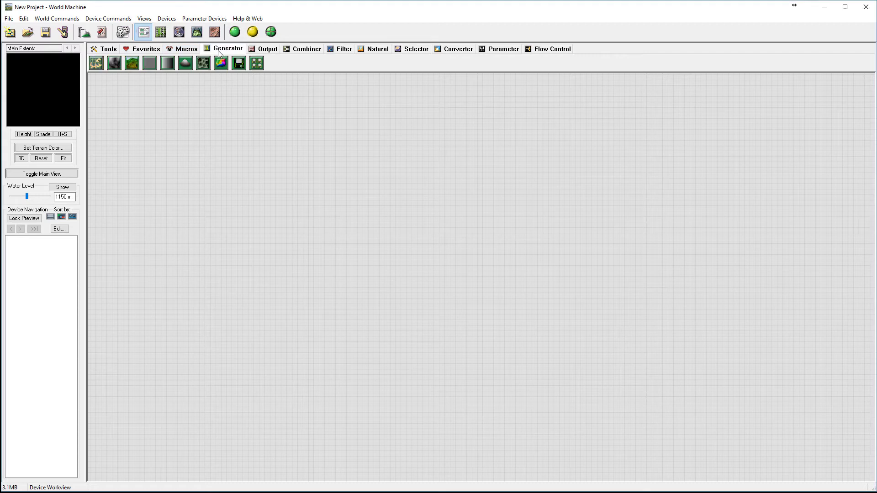
pyautogui.click(186, 63)
pyautogui.click(369, 275)
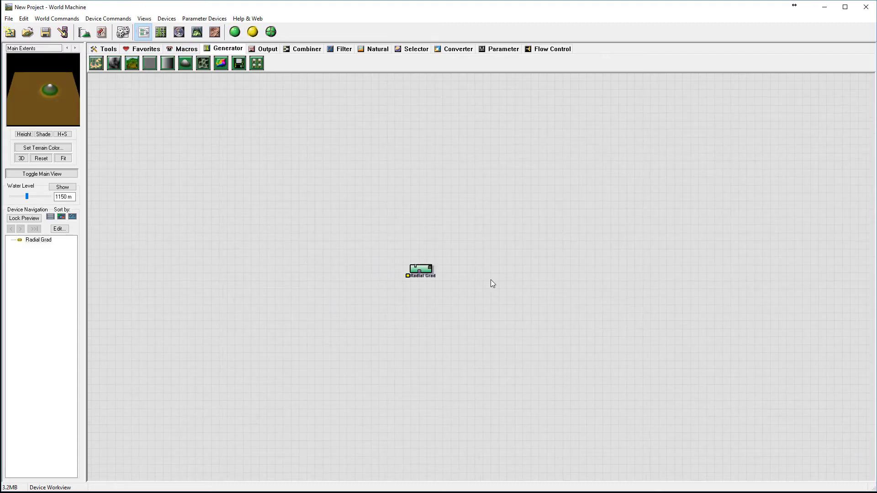
pyautogui.scroll(2, 491, 280)
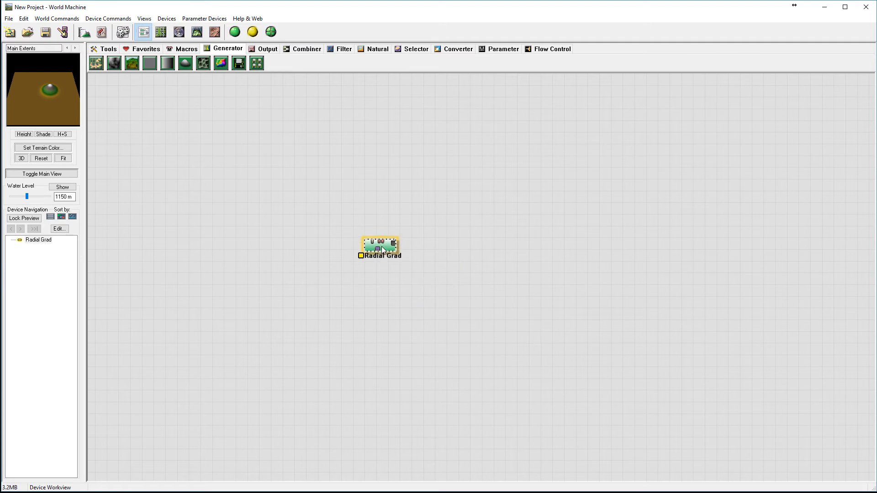
# Step: Widen the Radial Grad radius to about 25 km and move the node right
pyautogui.doubleClick(382, 246)
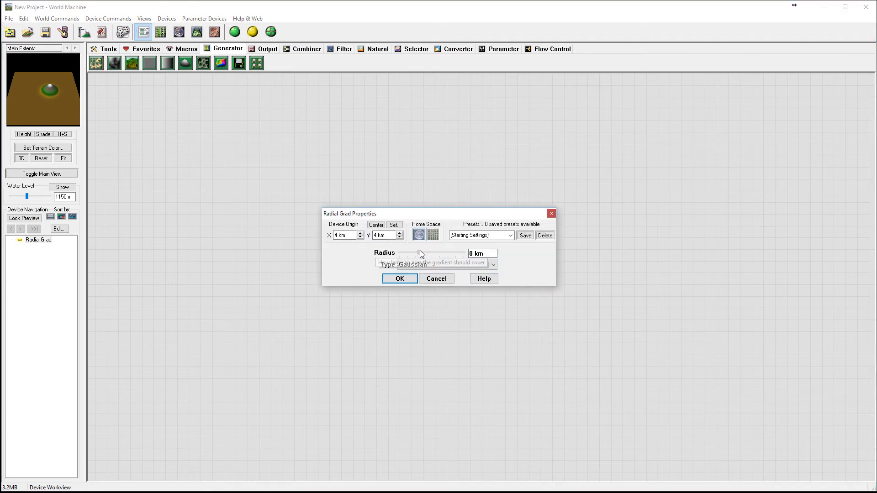
pyautogui.moveTo(421, 250); pyautogui.dragTo(430, 251)
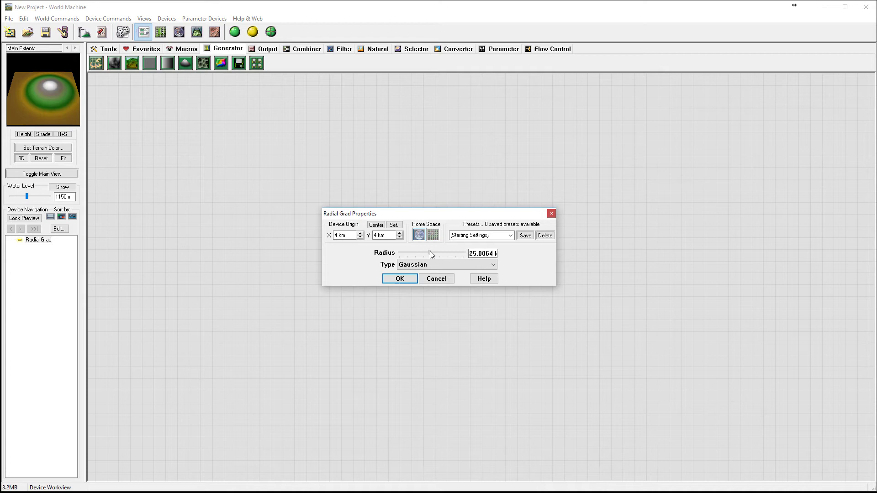
pyautogui.click(405, 280)
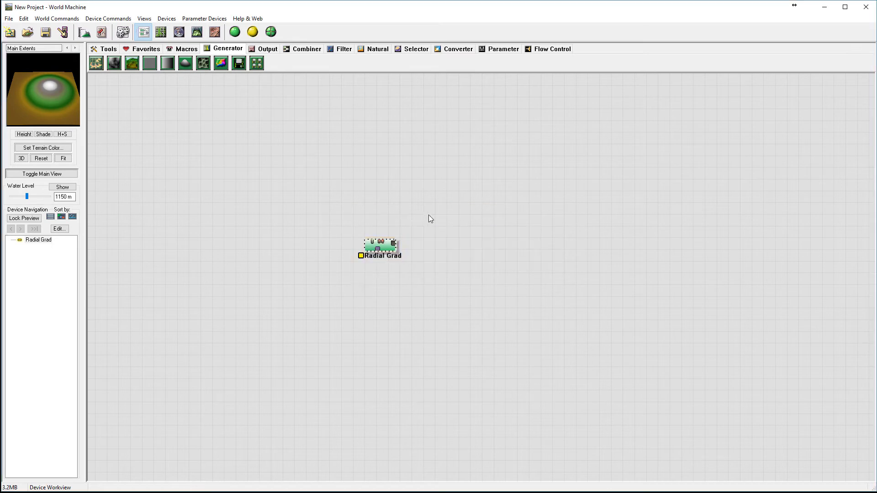
pyautogui.moveTo(403, 257); pyautogui.dragTo(512, 257)
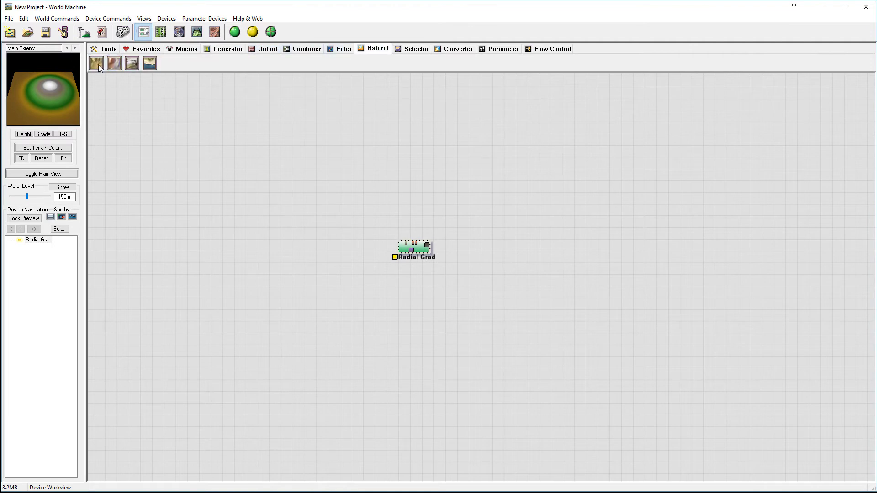
# Step: Add an Erosion node fed by the Radial Grad
pyautogui.click(96, 64)
pyautogui.click(505, 237)
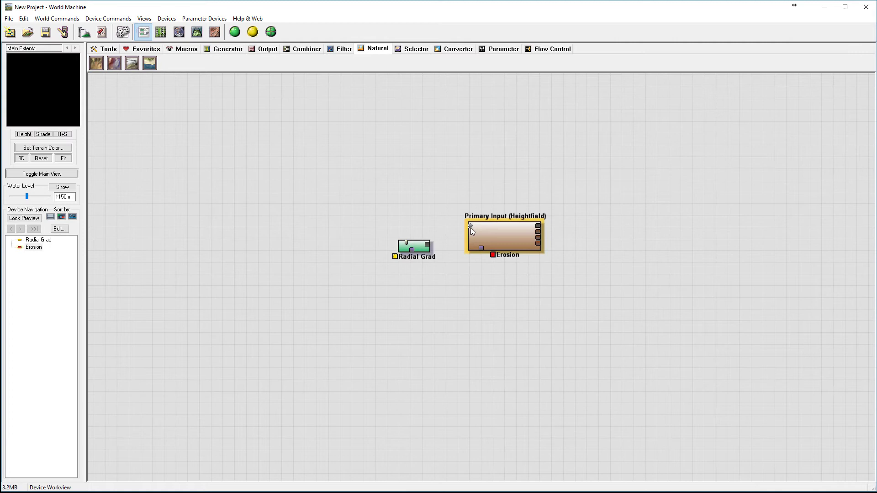
pyautogui.moveTo(471, 225); pyautogui.dragTo(427, 246)
pyautogui.click(473, 242)
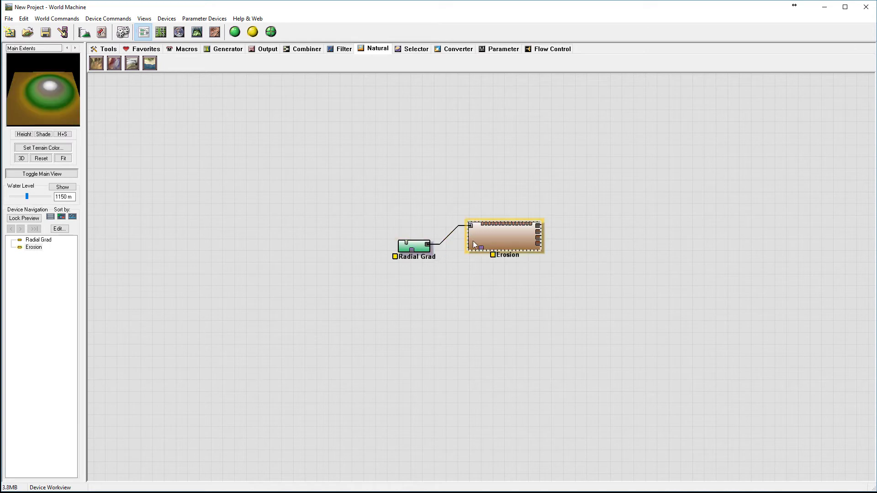
# Step: Set Channeled Erosion, hardness 0.032, geological-time enhancement and erosive power near 1, then build in 3D
pyautogui.doubleClick(515, 241)
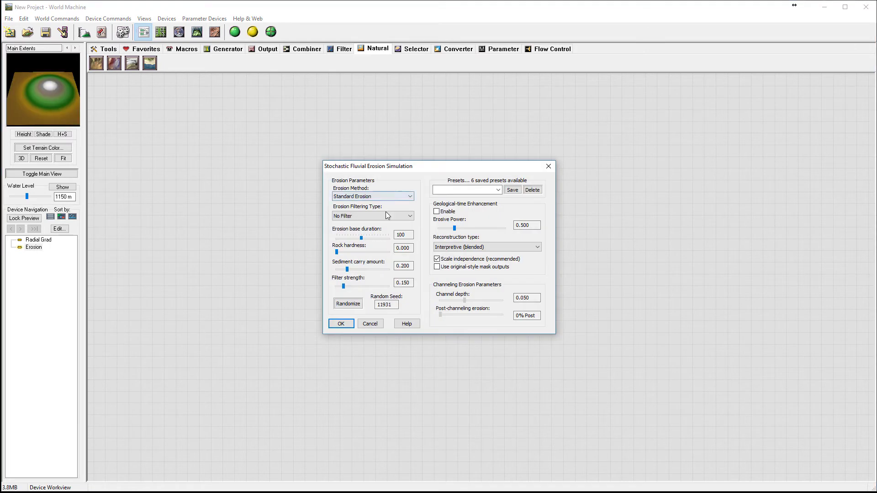
pyautogui.click(392, 197)
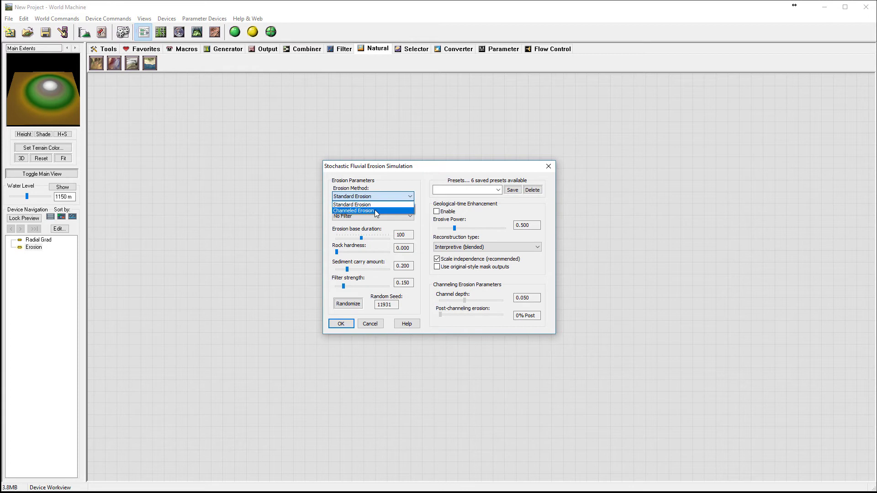
pyautogui.click(375, 211)
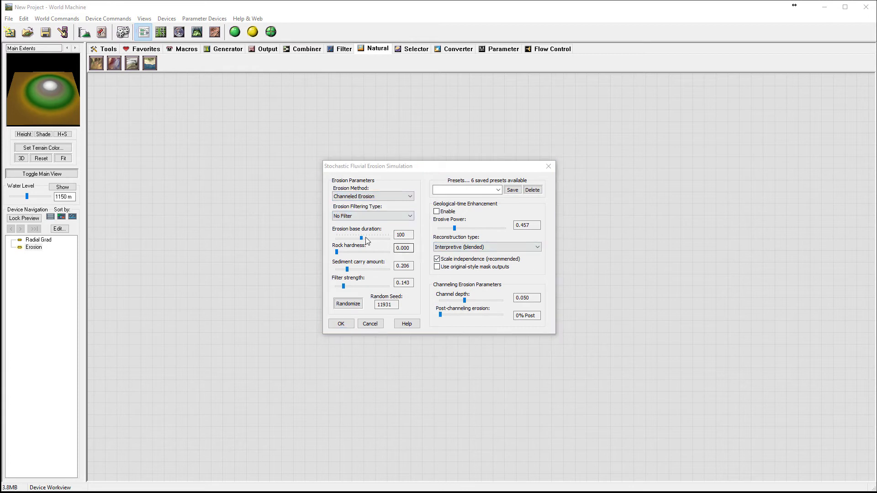
pyautogui.moveTo(363, 239); pyautogui.dragTo(368, 239)
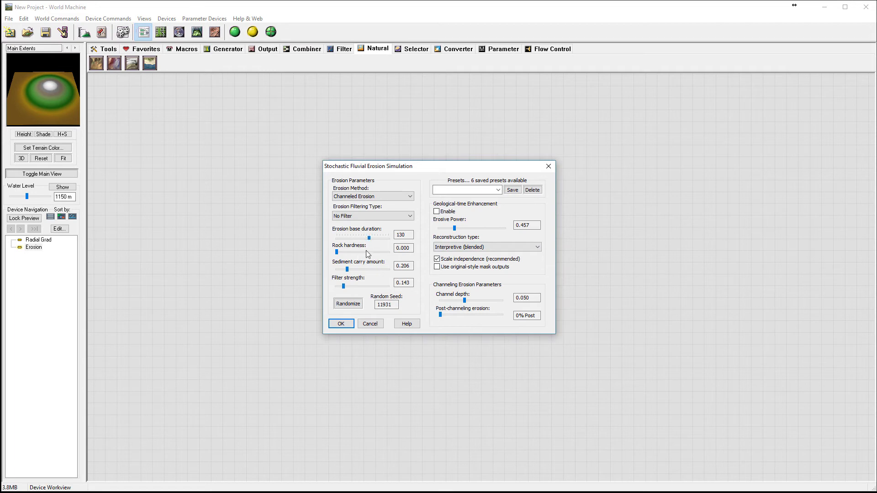
pyautogui.moveTo(337, 253); pyautogui.dragTo(382, 270)
pyautogui.click(442, 212)
pyautogui.moveTo(456, 228); pyautogui.dragTo(486, 227)
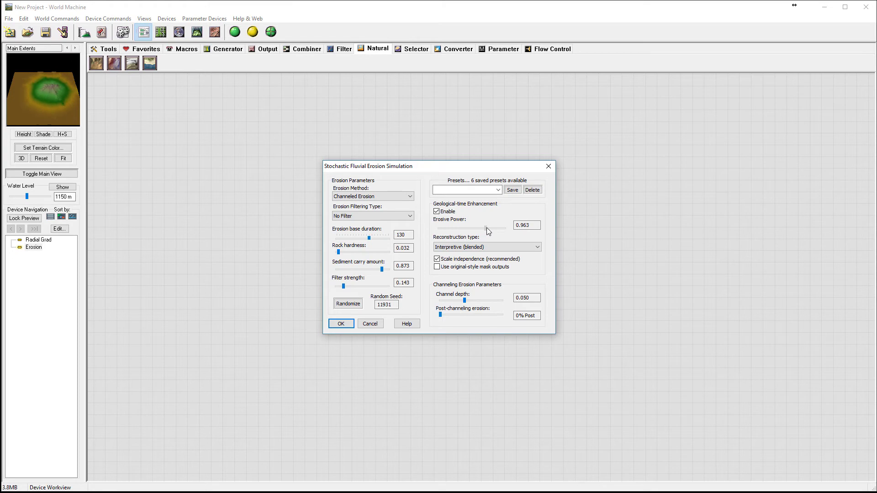
pyautogui.click(341, 323)
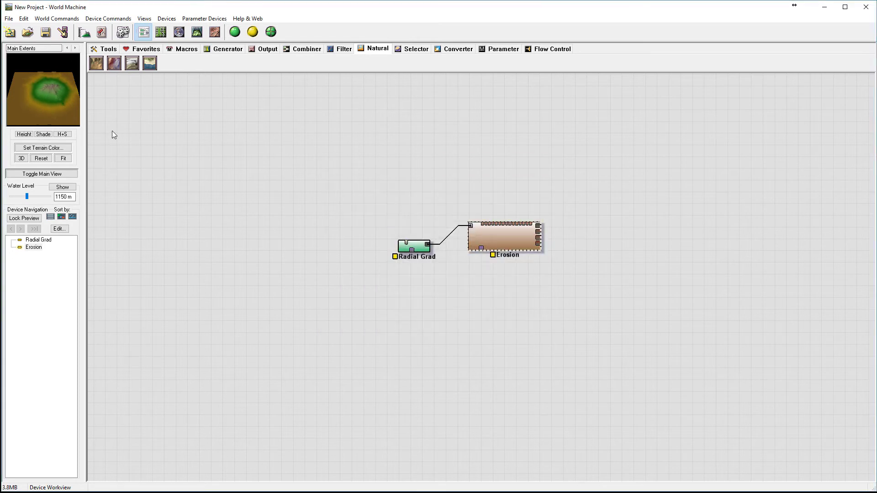
pyautogui.click(197, 32)
pyautogui.click(254, 32)
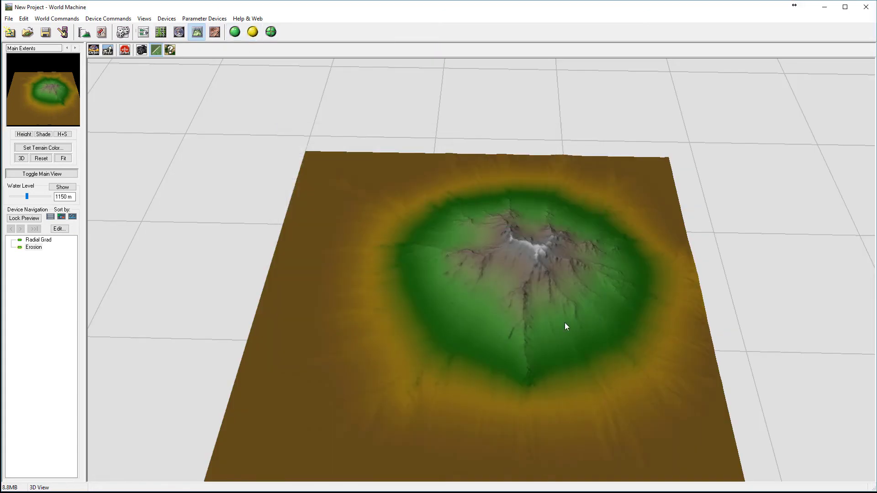
# Step: Redraw the Main Extents in Layout View as a larger square around the mountain
pyautogui.click(143, 32)
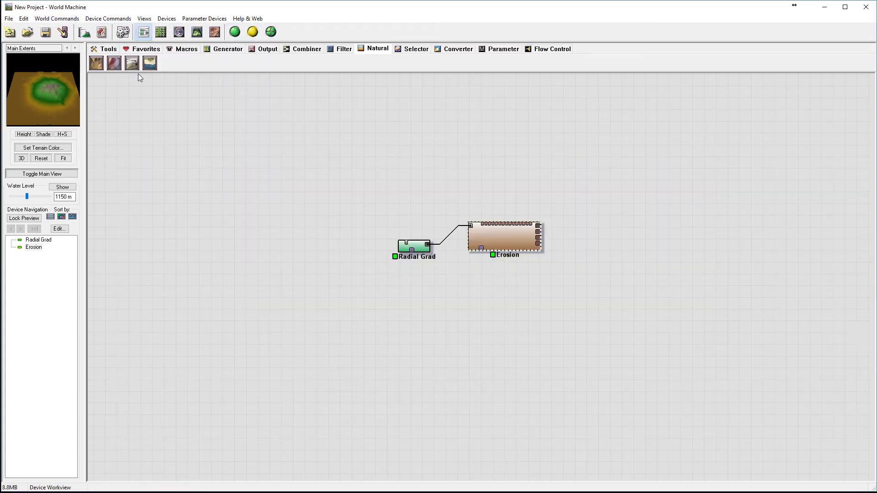
pyautogui.click(161, 32)
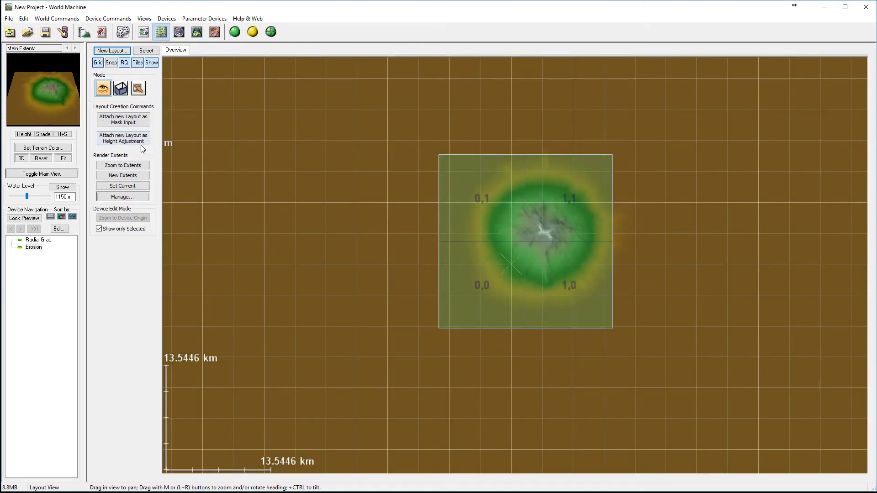
pyautogui.click(122, 186)
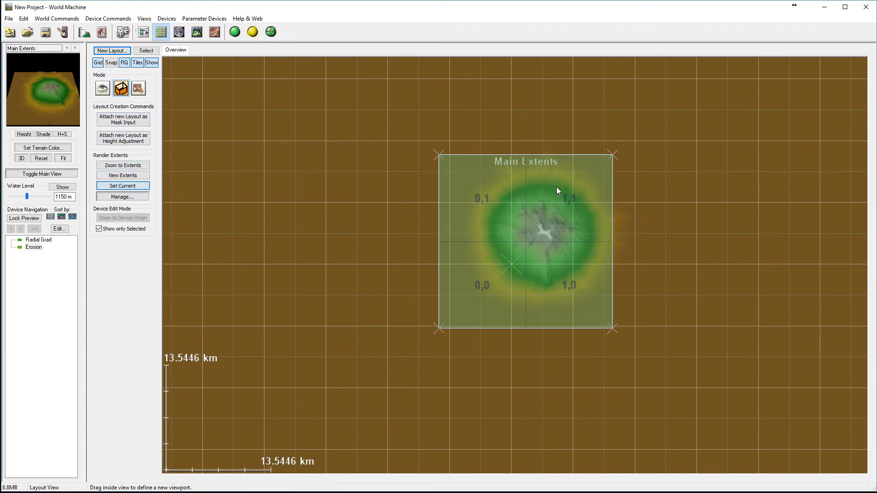
pyautogui.click(452, 154)
pyautogui.moveTo(492, 146); pyautogui.dragTo(639, 292)
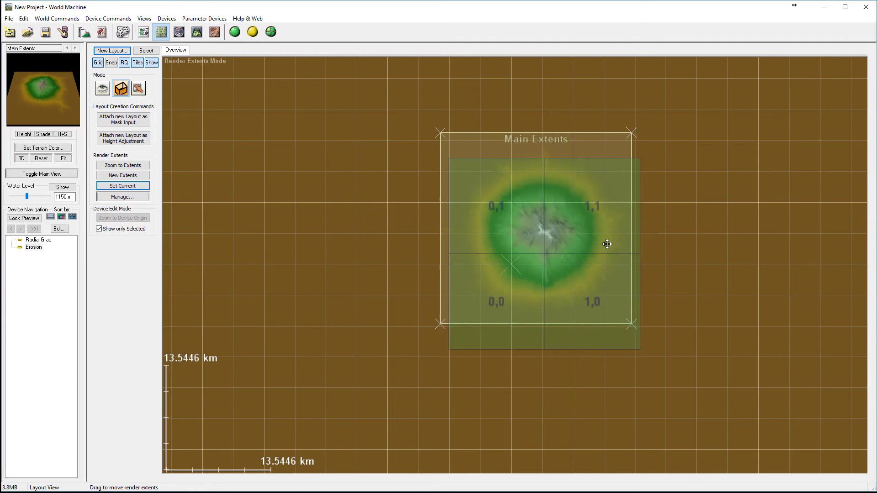
pyautogui.moveTo(440, 132); pyautogui.dragTo(423, 115)
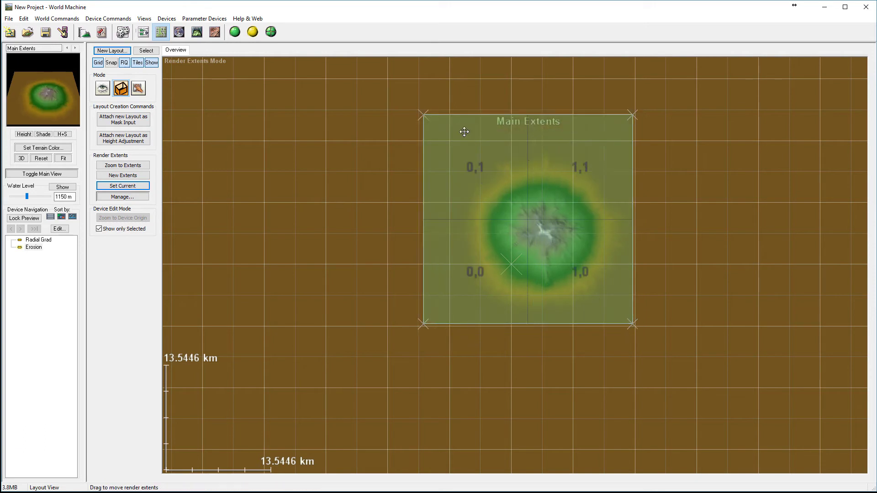
pyautogui.moveTo(494, 141); pyautogui.dragTo(508, 155)
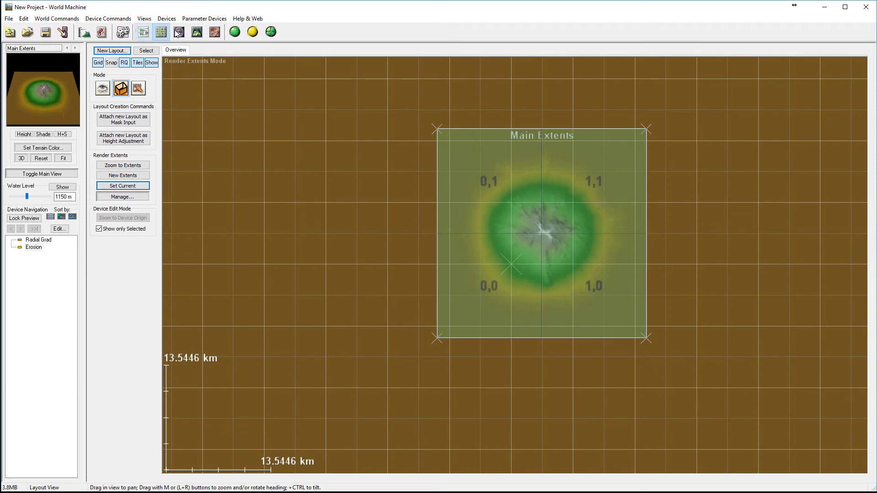
pyautogui.click(143, 32)
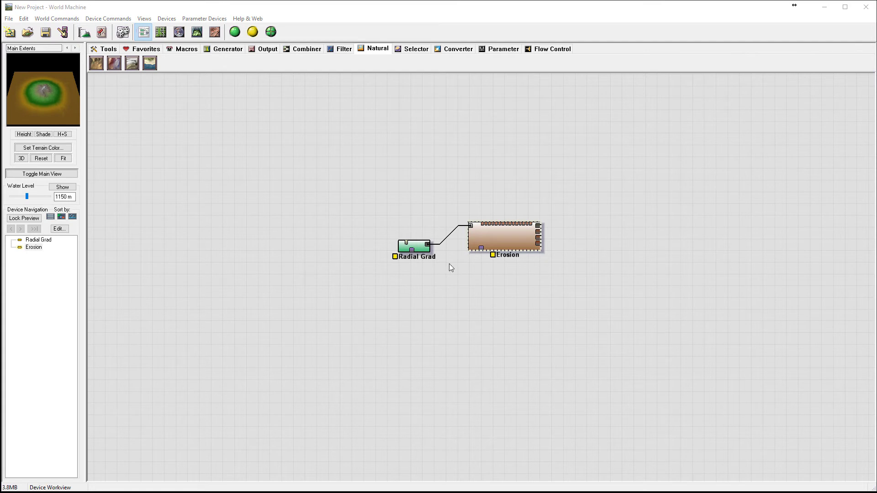
# Step: Place a Voronoi generator above the Radial Grad
pyautogui.scroll(1, 627, 241)
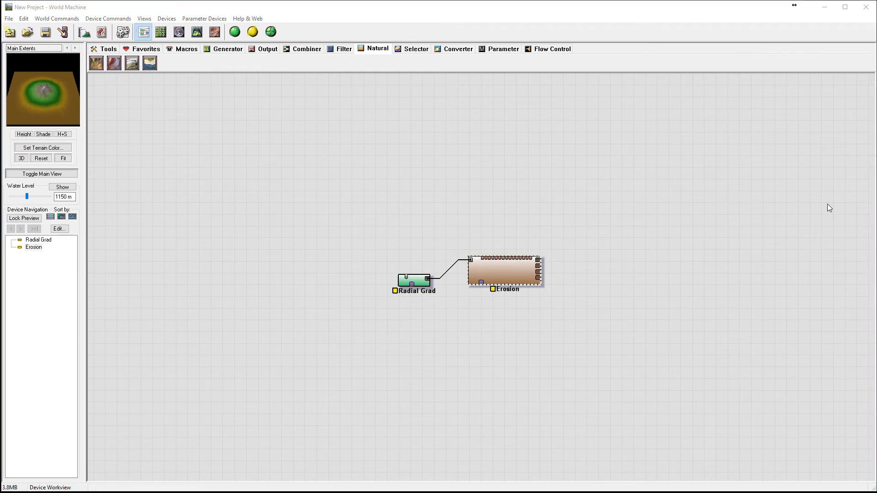
pyautogui.moveTo(526, 186); pyautogui.dragTo(469, 190, button='right')
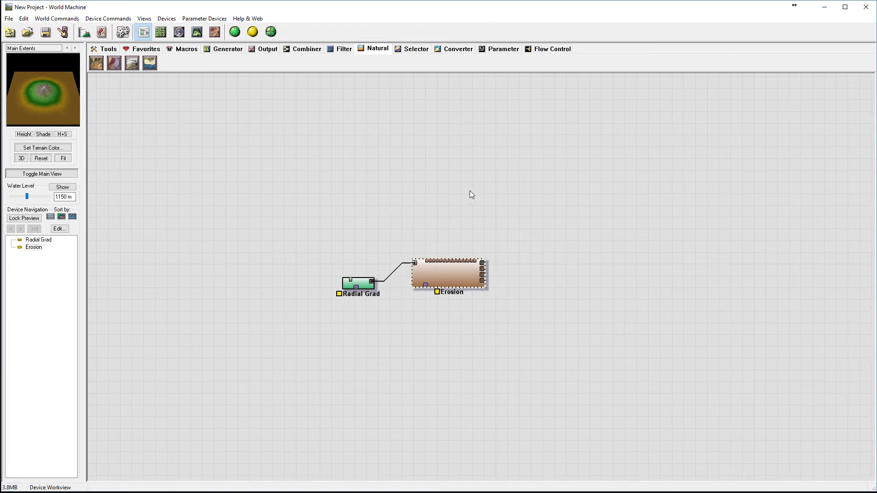
pyautogui.click(228, 49)
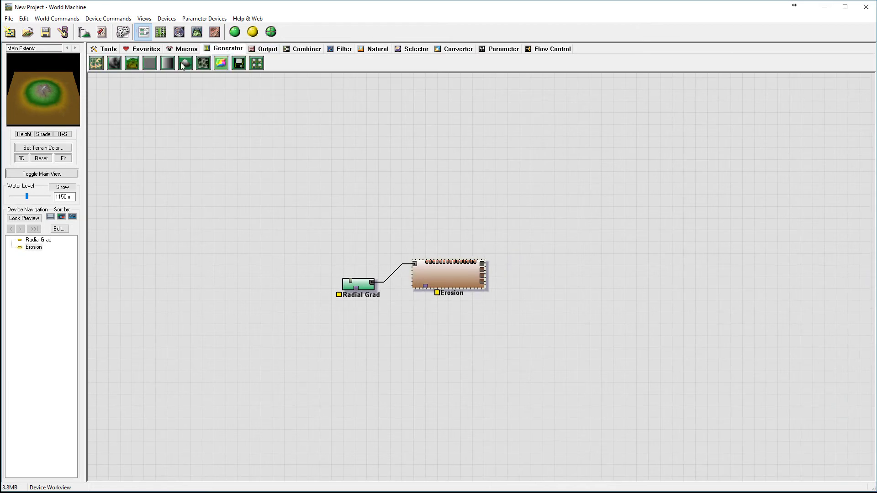
pyautogui.click(204, 63)
pyautogui.click(367, 195)
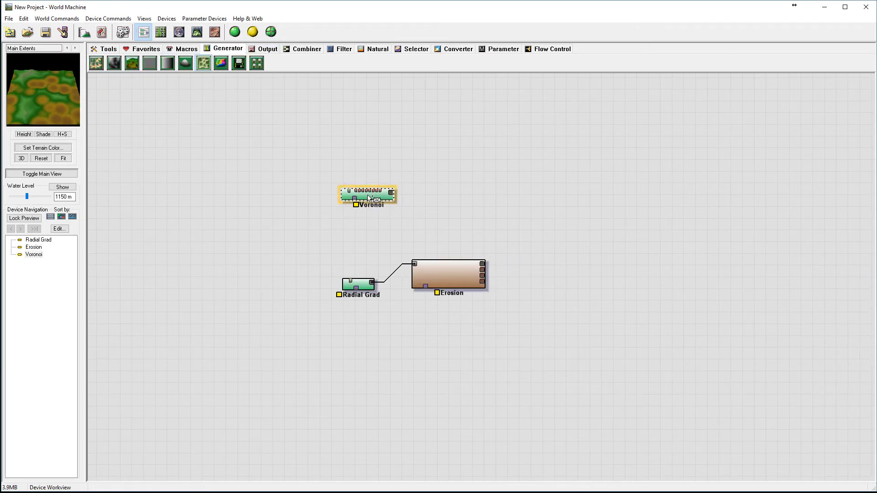
# Step: Give the Voronoi a smaller scale, F1 Cells style, Alternate #2 distance and Shape -0.31250
pyautogui.doubleClick(372, 197)
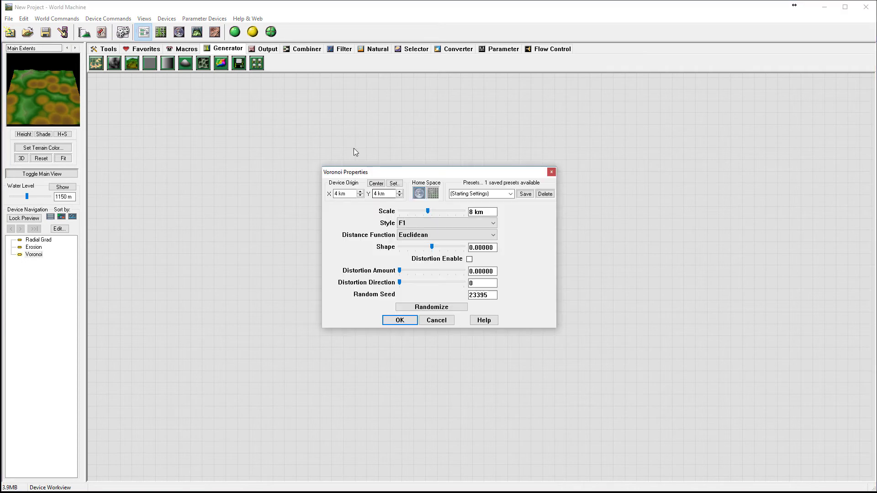
pyautogui.moveTo(479, 170); pyautogui.dragTo(664, 108)
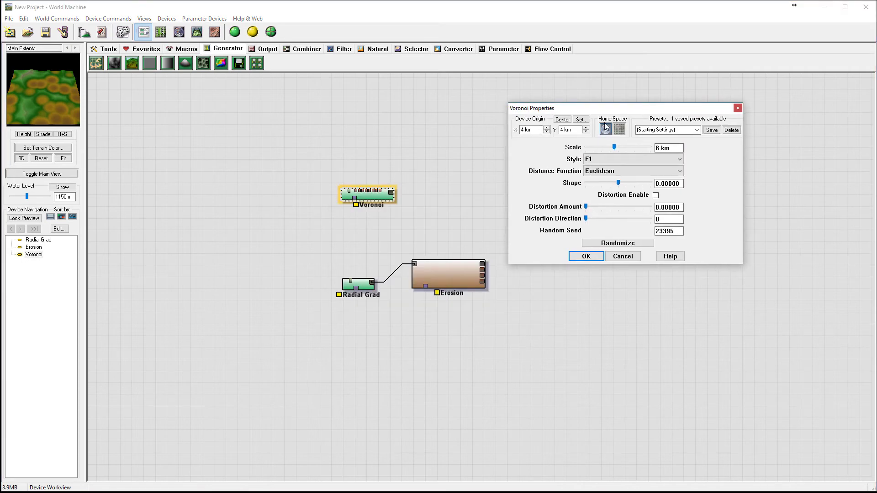
pyautogui.moveTo(614, 148); pyautogui.dragTo(594, 147)
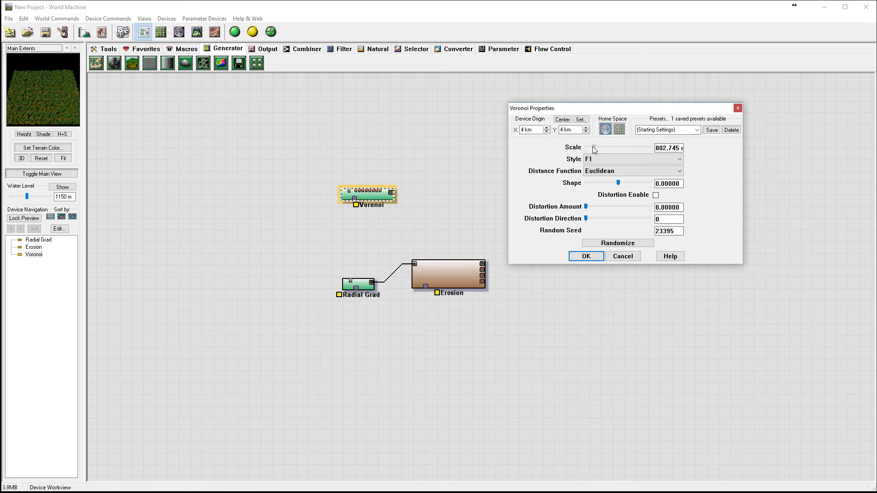
pyautogui.click(625, 161)
pyautogui.click(619, 242)
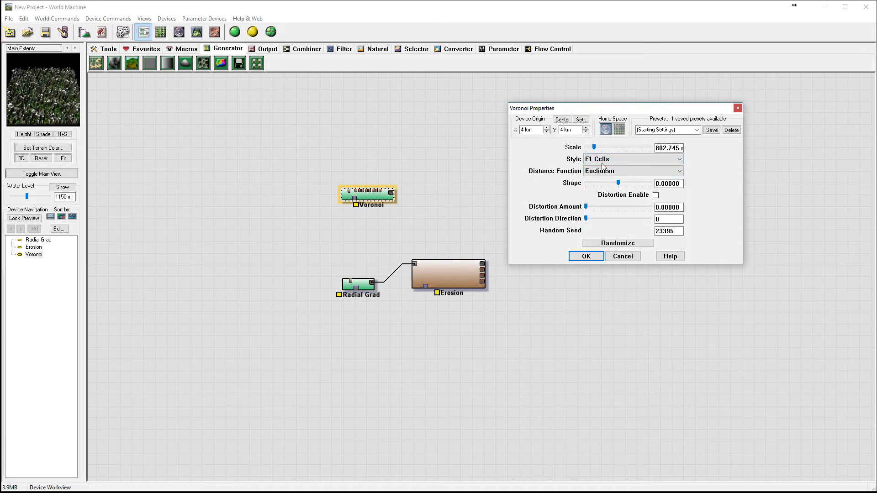
pyautogui.click(623, 170)
pyautogui.click(610, 203)
pyautogui.click(614, 182)
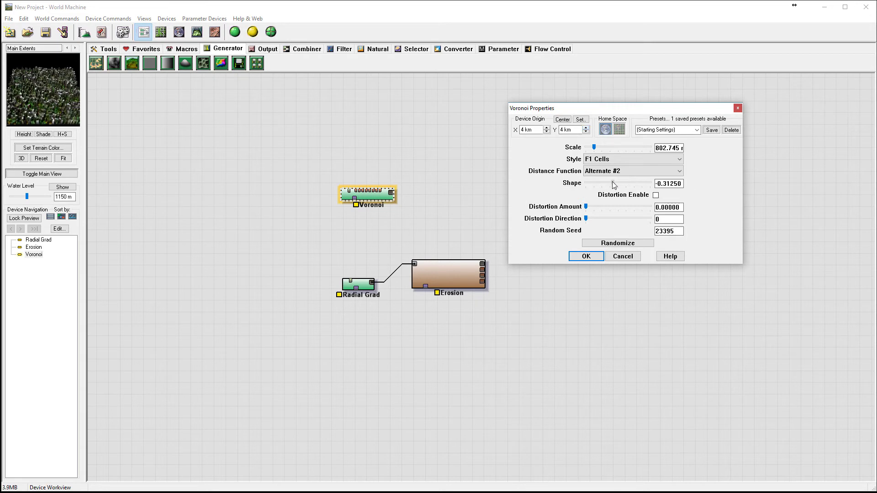
pyautogui.click(586, 256)
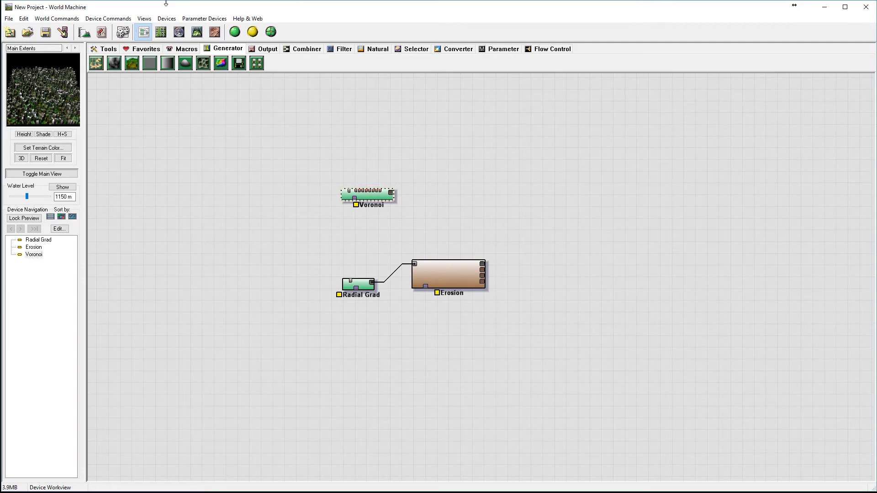
# Step: Build the terrain, view the spiky Voronoi cells at a lower 3D angle, and return to the graph
pyautogui.click(252, 32)
pyautogui.moveTo(561, 293); pyautogui.dragTo(476, 230)
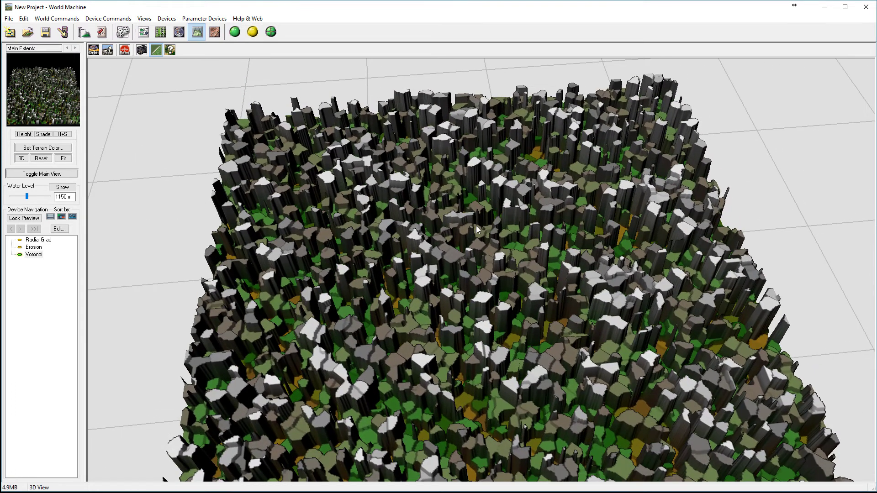
pyautogui.click(143, 32)
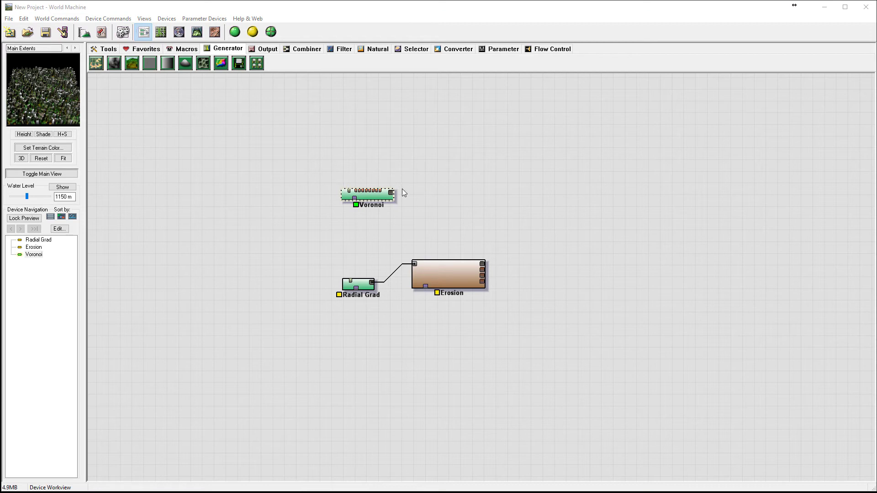
# Step: Add a Select Convexity selector fed by the Voronoi output
pyautogui.moveTo(380, 201); pyautogui.dragTo(375, 199)
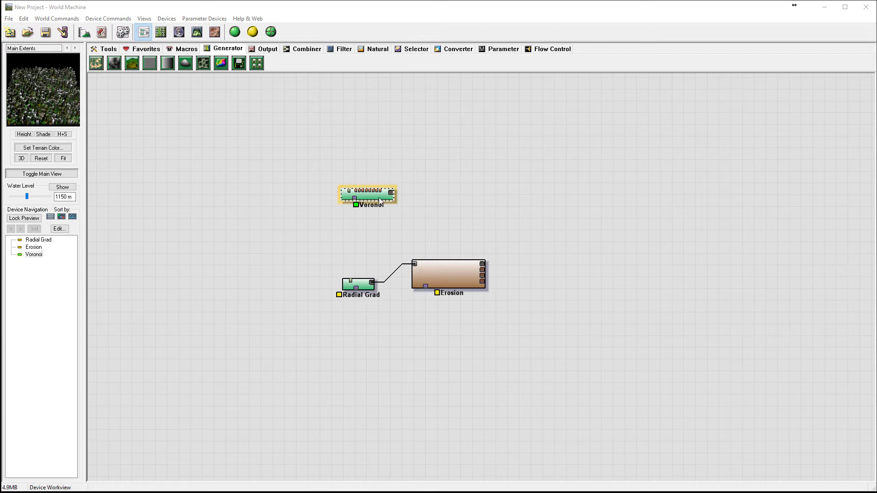
pyautogui.click(409, 50)
pyautogui.click(149, 66)
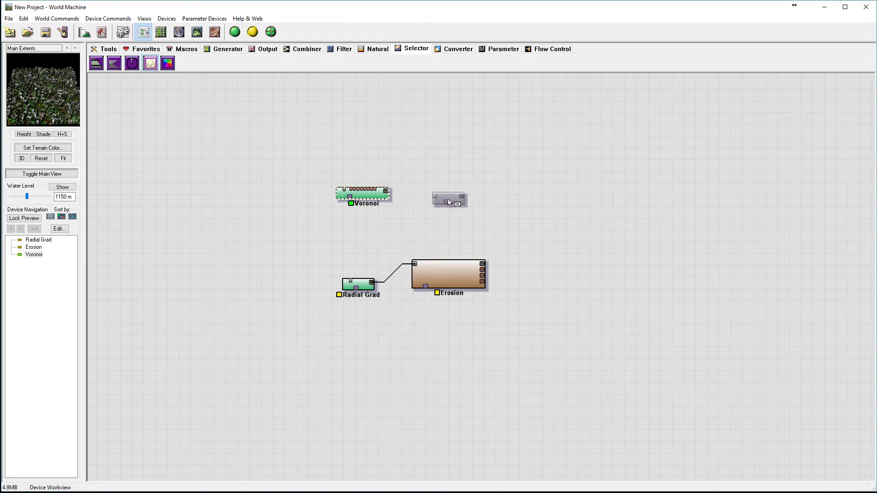
pyautogui.click(429, 187)
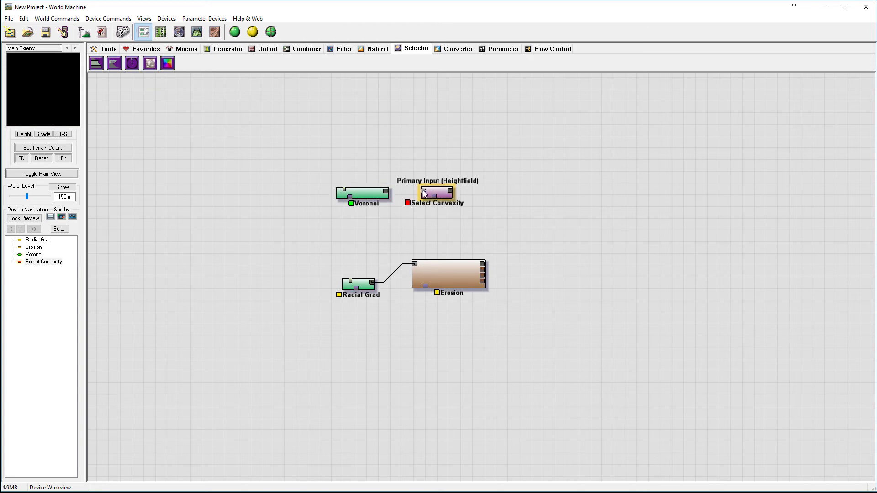
pyautogui.moveTo(423, 191); pyautogui.dragTo(386, 191)
pyautogui.click(451, 200)
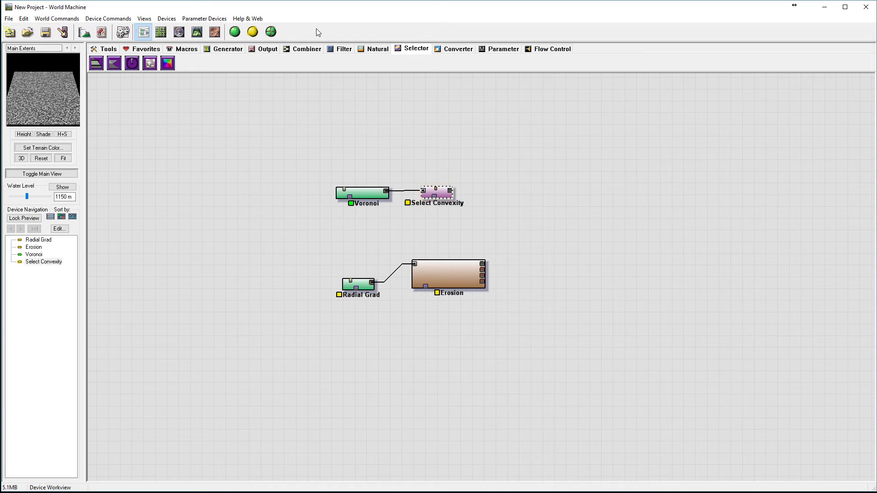
# Step: Place a Clamp filter to the right of Select Convexity
pyautogui.click(305, 49)
pyautogui.click(343, 49)
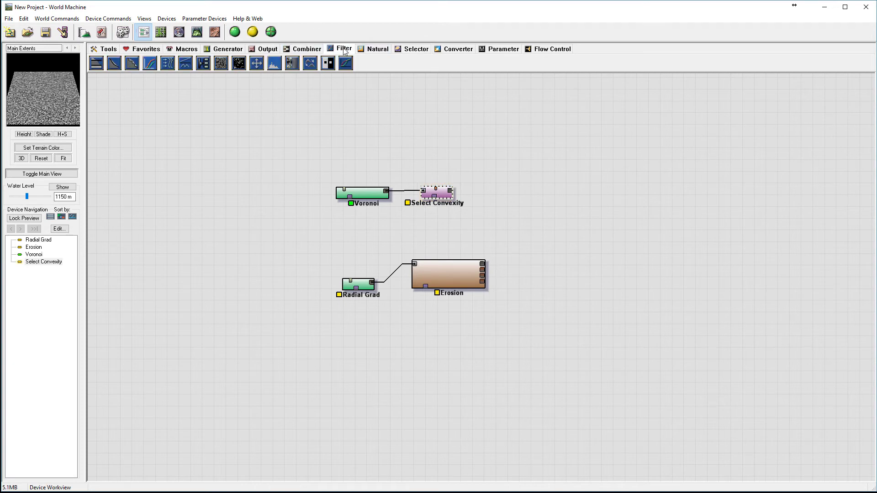
pyautogui.click(97, 64)
pyautogui.click(507, 189)
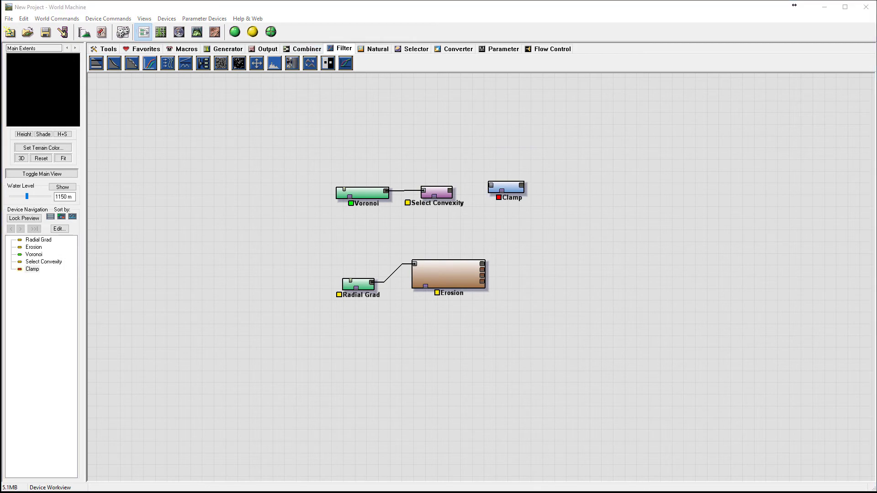
# Step: Connect Select Convexity's output into the Clamp
pyautogui.doubleClick(506, 187)
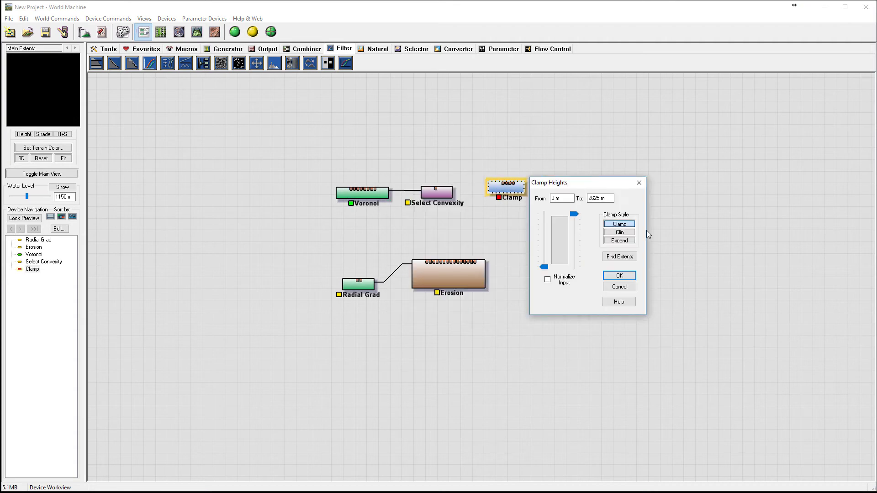
pyautogui.click(639, 183)
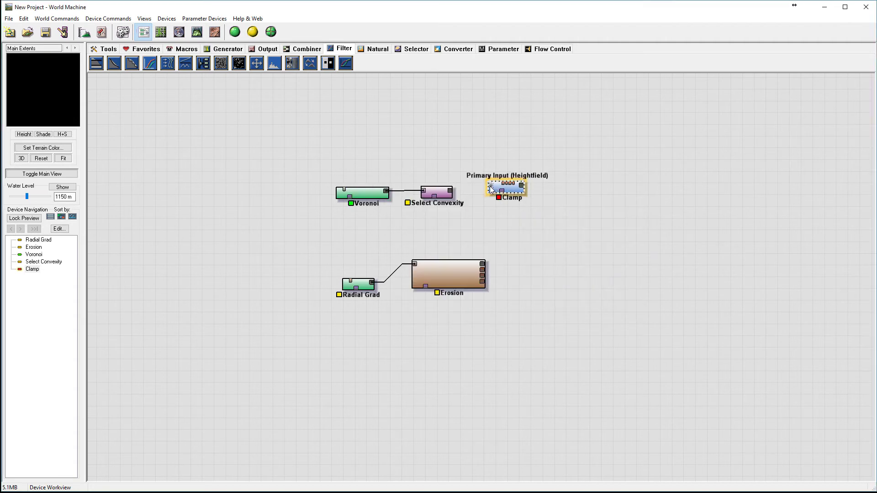
pyautogui.moveTo(490, 188); pyautogui.dragTo(443, 198)
# Step: Set the Clamp to Expand with the lower limit at about 2362.5 m
pyautogui.doubleClick(510, 194)
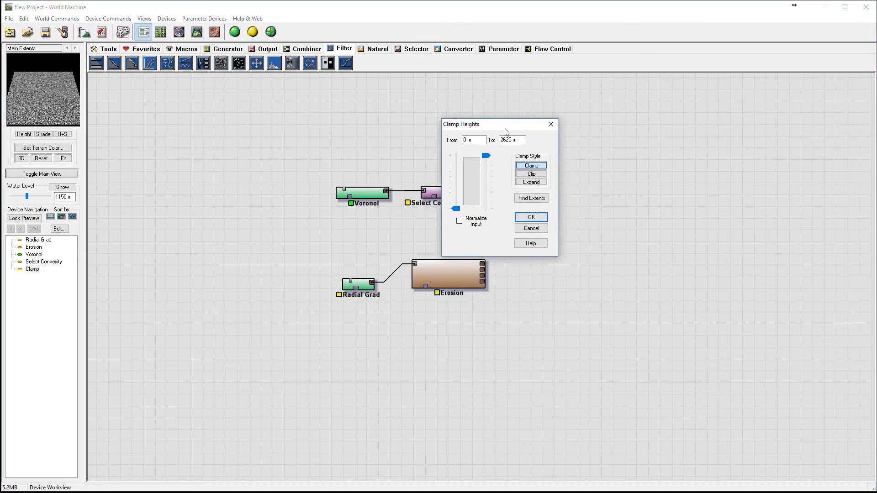
pyautogui.click(531, 181)
pyautogui.moveTo(456, 209); pyautogui.dragTo(458, 165)
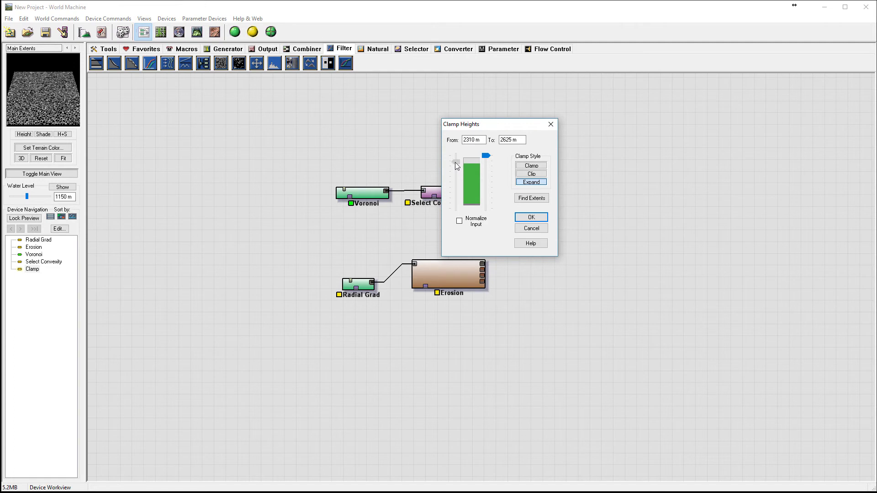
pyautogui.moveTo(455, 161); pyautogui.dragTo(456, 162)
pyautogui.click(534, 221)
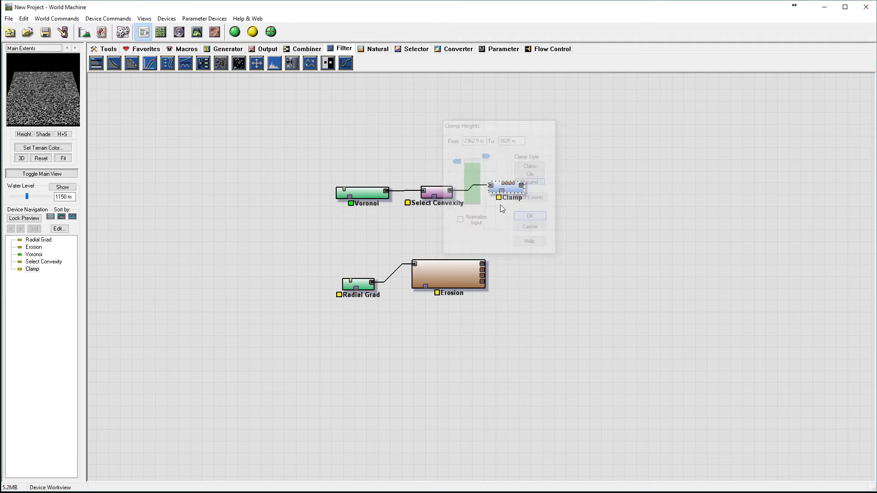
pyautogui.click(204, 33)
pyautogui.scroll(-3, 485, 242)
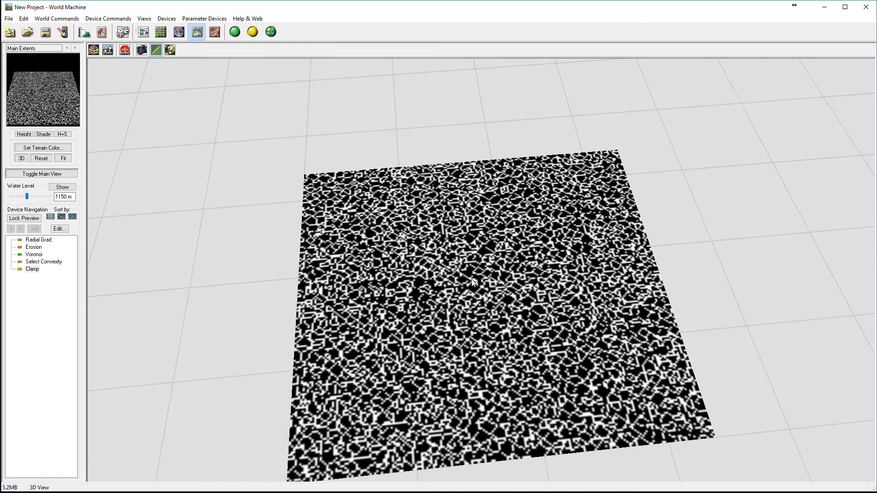
pyautogui.click(144, 32)
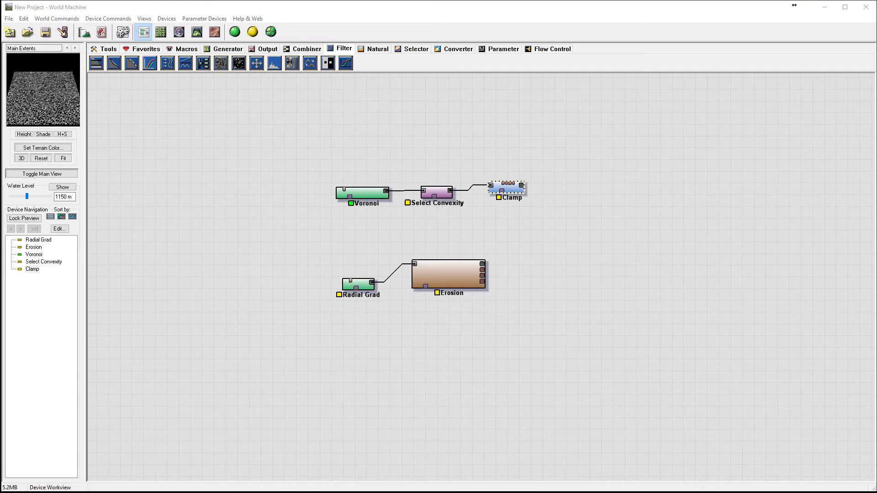
# Step: Place a Blur filter after the Clamp and wire the Clamp into it
pyautogui.moveTo(583, 229); pyautogui.dragTo(495, 235, button='right')
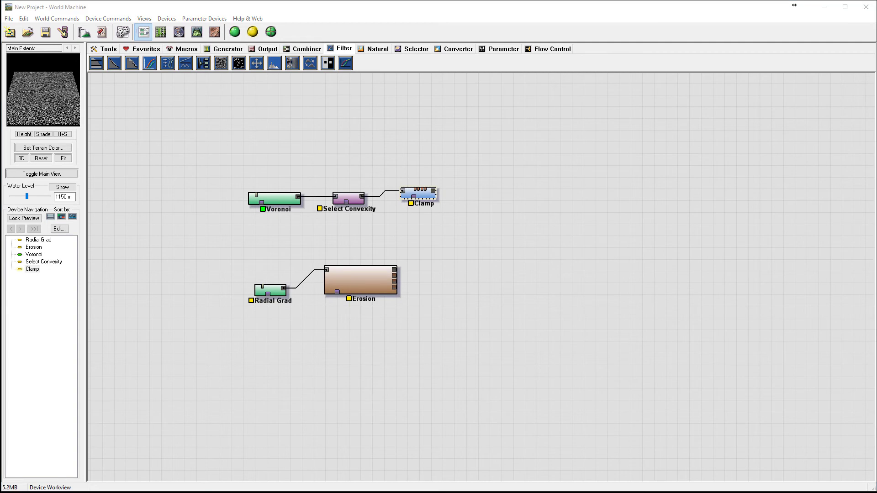
pyautogui.click(287, 64)
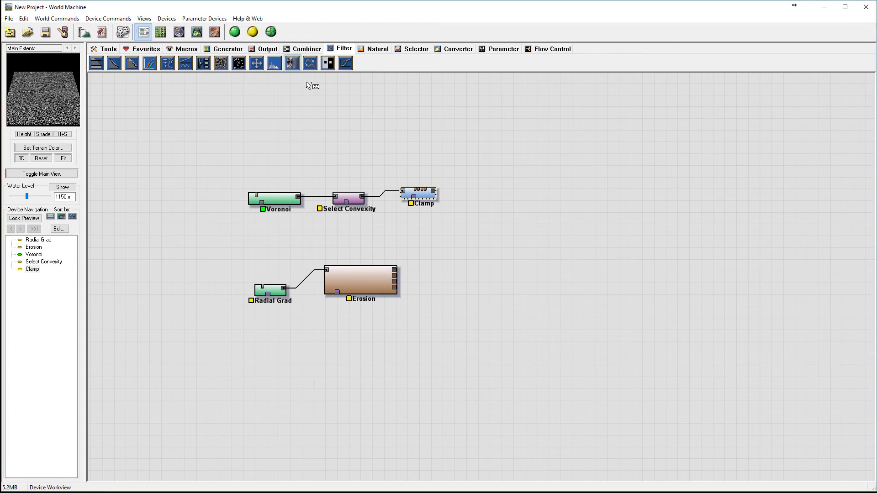
pyautogui.click(472, 194)
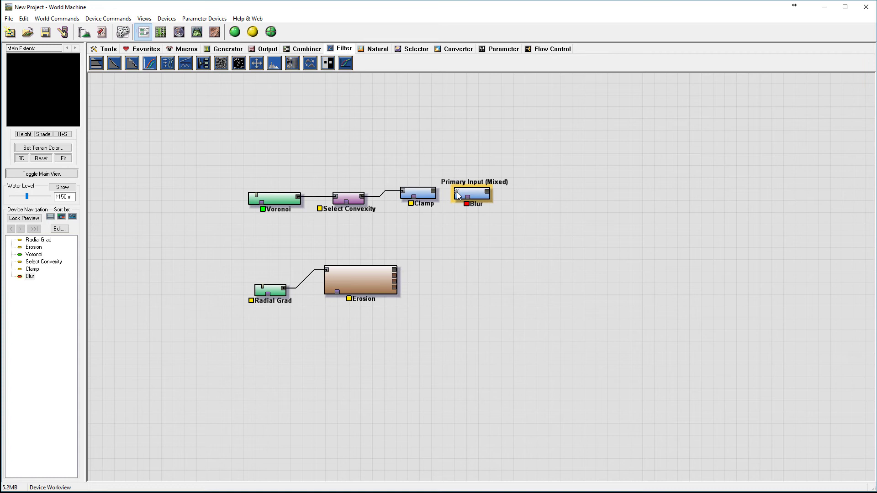
pyautogui.moveTo(456, 191); pyautogui.dragTo(433, 191)
# Step: Set the Blur radius to 2
pyautogui.doubleClick(477, 198)
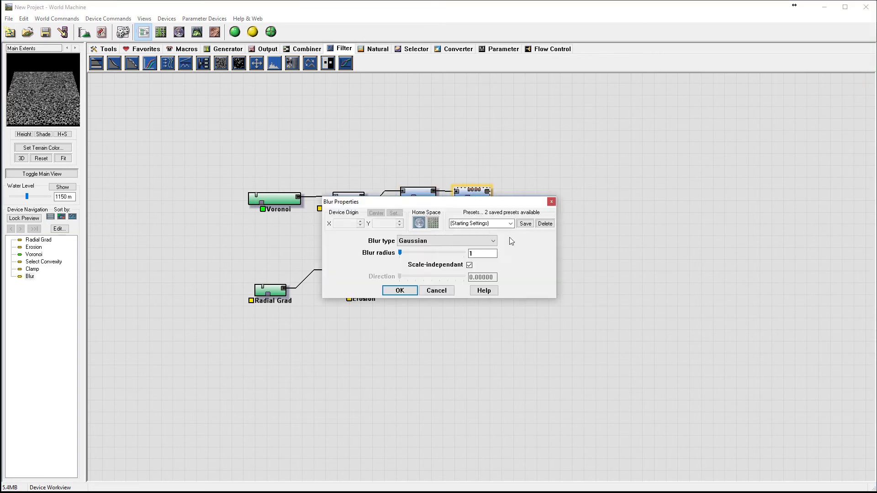
pyautogui.doubleClick(485, 253)
pyautogui.write('2')
pyautogui.click(400, 291)
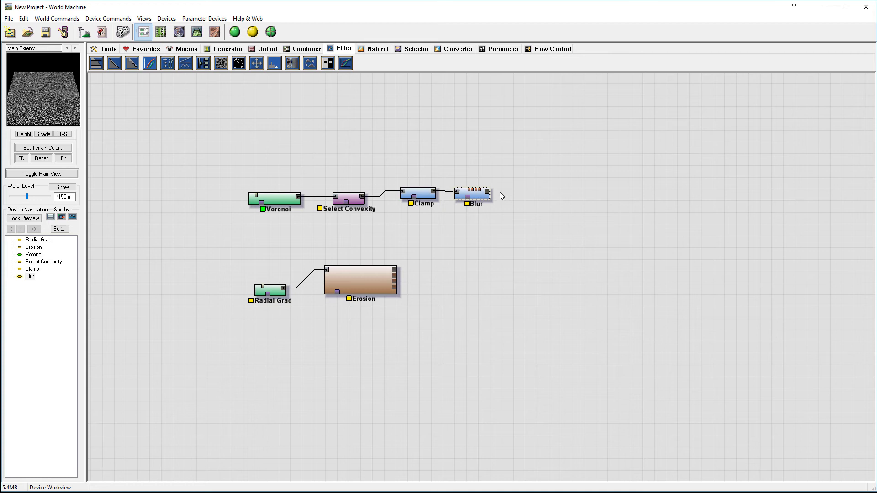
pyautogui.hscroll(1, 542, 206)
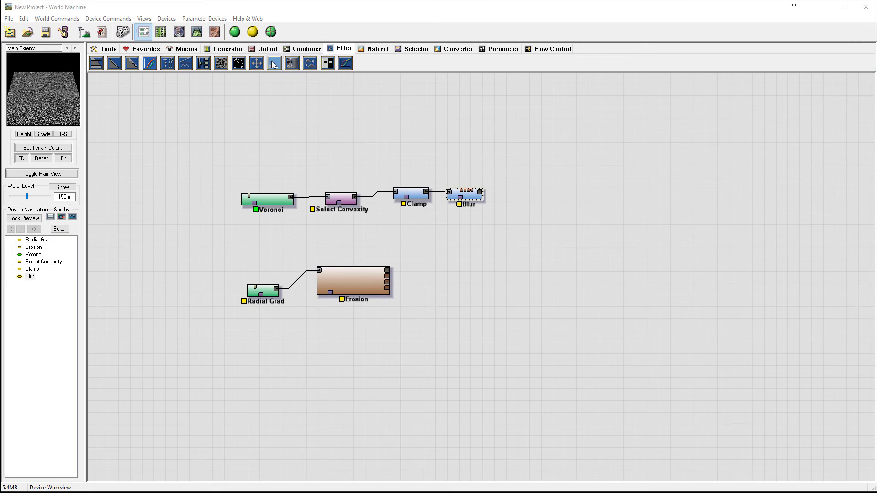
# Step: Delete the stray Equalizer and add an Expander fed by the Blur
pyautogui.moveTo(273, 65); pyautogui.dragTo(525, 187)
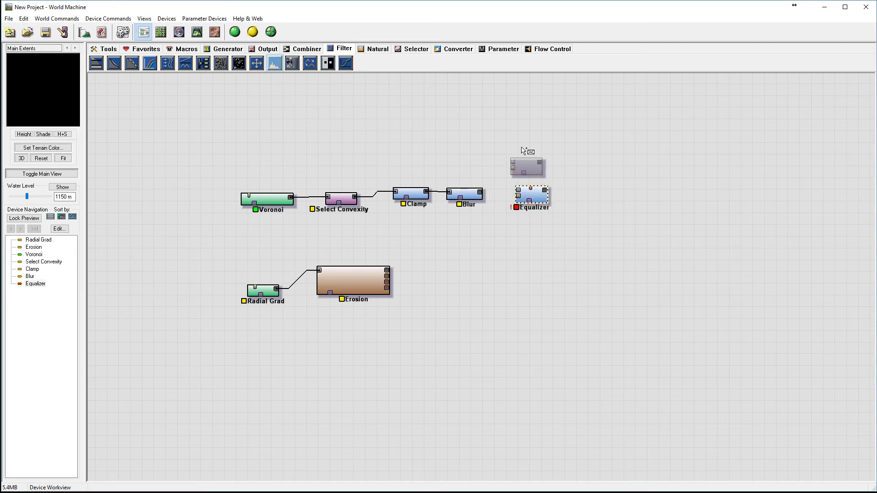
pyautogui.click(538, 199)
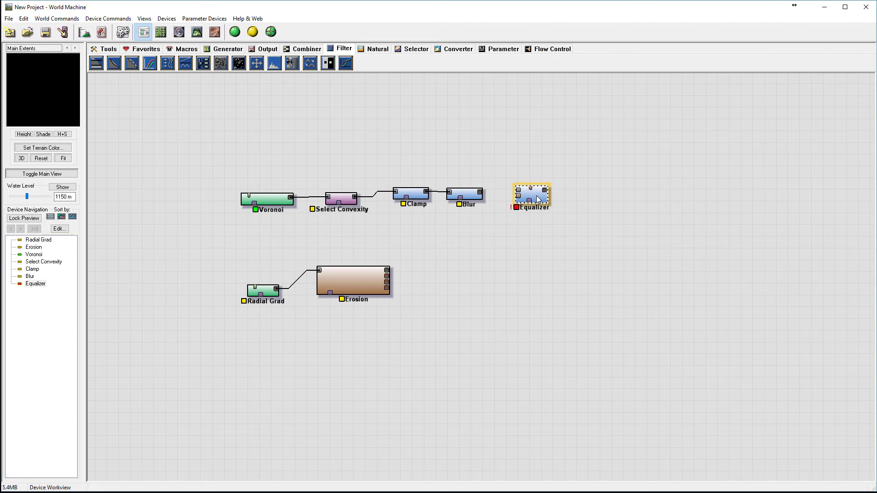
pyautogui.press('Delete')
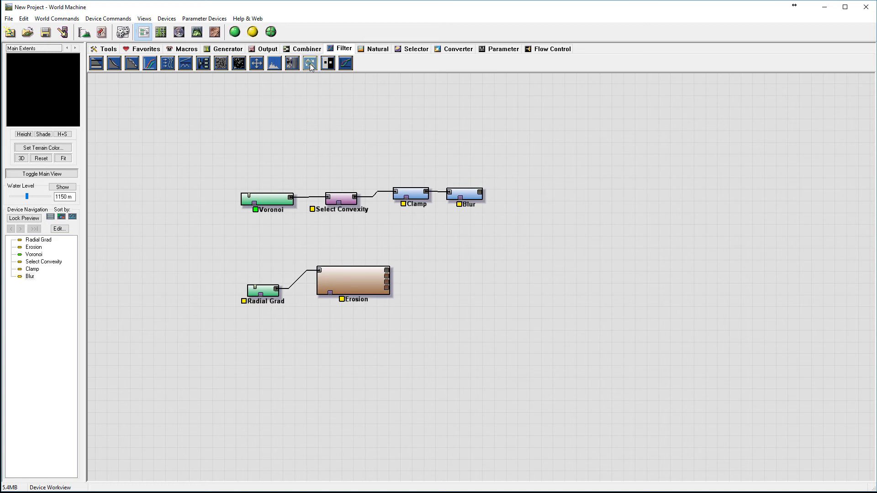
pyautogui.moveTo(310, 64); pyautogui.dragTo(528, 178)
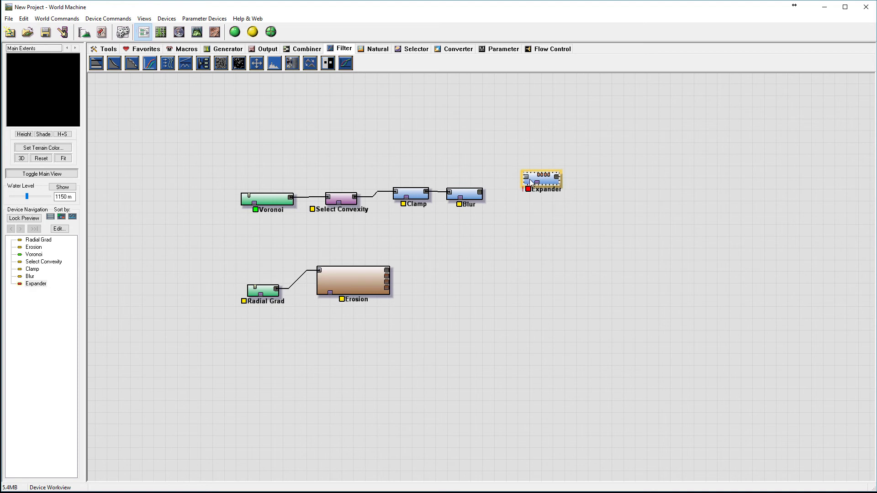
pyautogui.moveTo(526, 177); pyautogui.dragTo(480, 192)
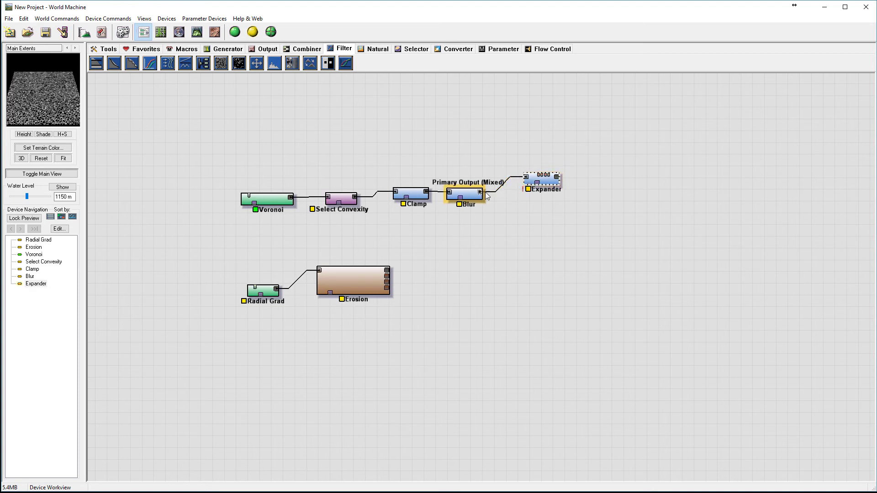
# Step: Set the Expander to Max, Hybrid filtering and distance 9, then build the terrain
pyautogui.doubleClick(550, 184)
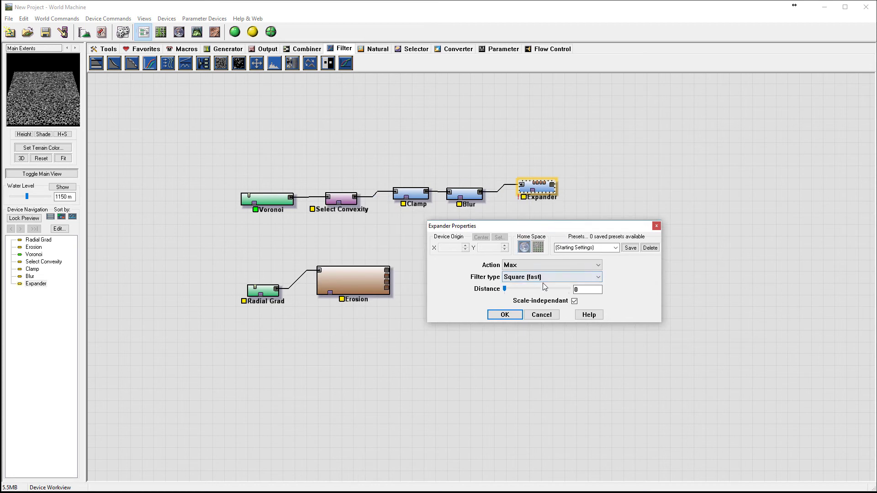
pyautogui.click(539, 278)
pyautogui.click(521, 301)
pyautogui.doubleClick(583, 289)
pyautogui.write('9')
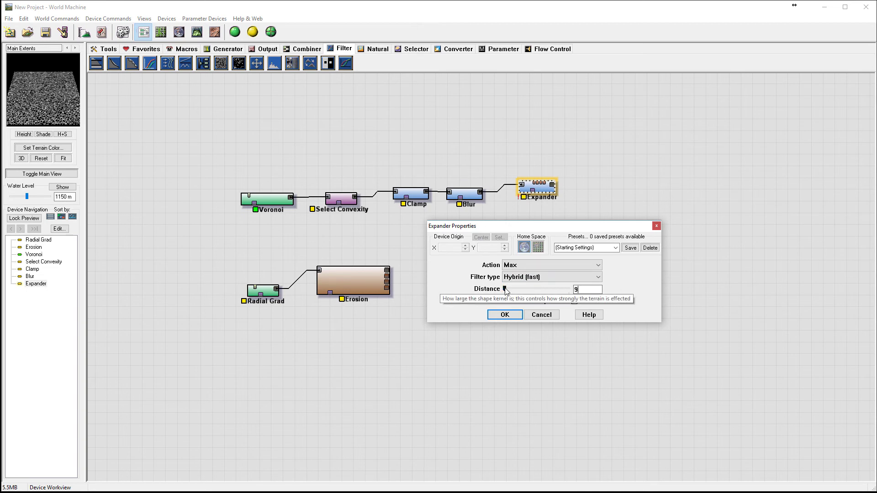
pyautogui.moveTo(504, 290); pyautogui.dragTo(522, 288)
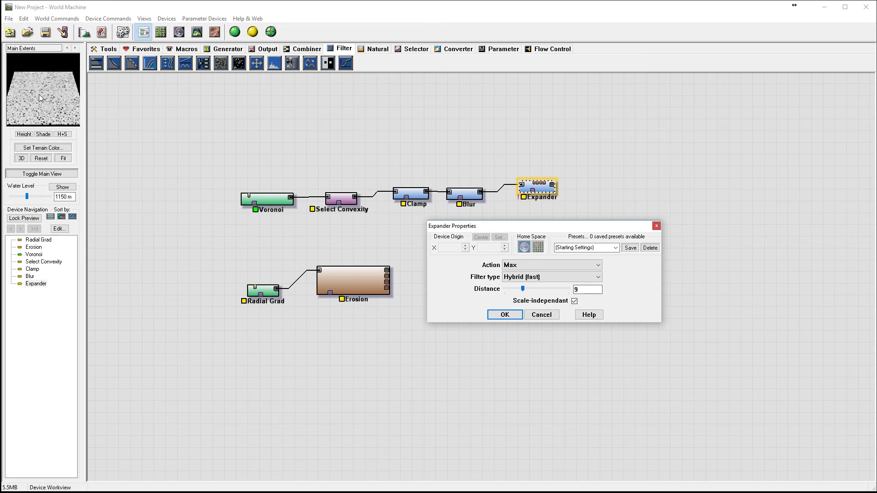
pyautogui.click(505, 314)
pyautogui.click(236, 31)
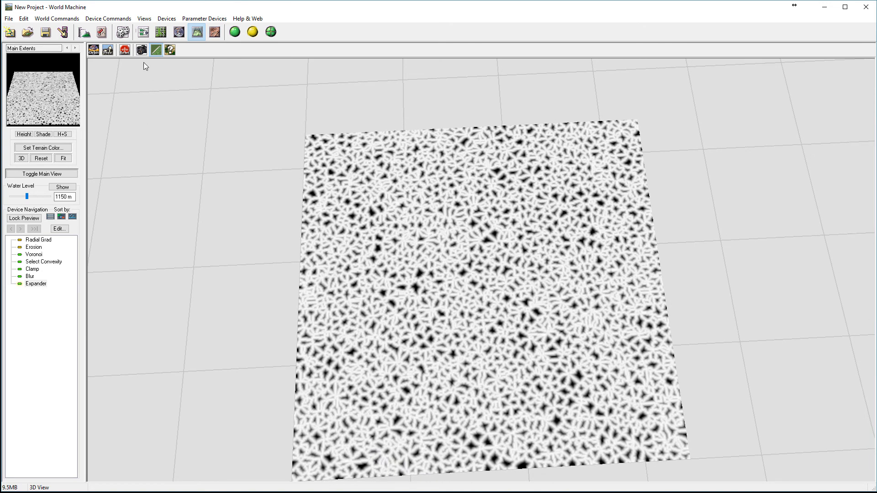
pyautogui.click(144, 31)
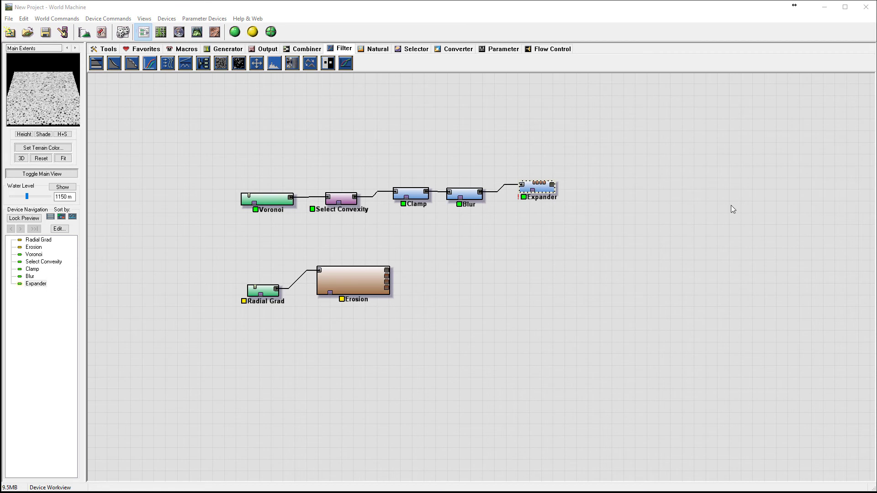
# Step: Add an Inverter fed by the Expander's output and check the inverted cell pattern in 3D
pyautogui.click(327, 63)
pyautogui.click(588, 187)
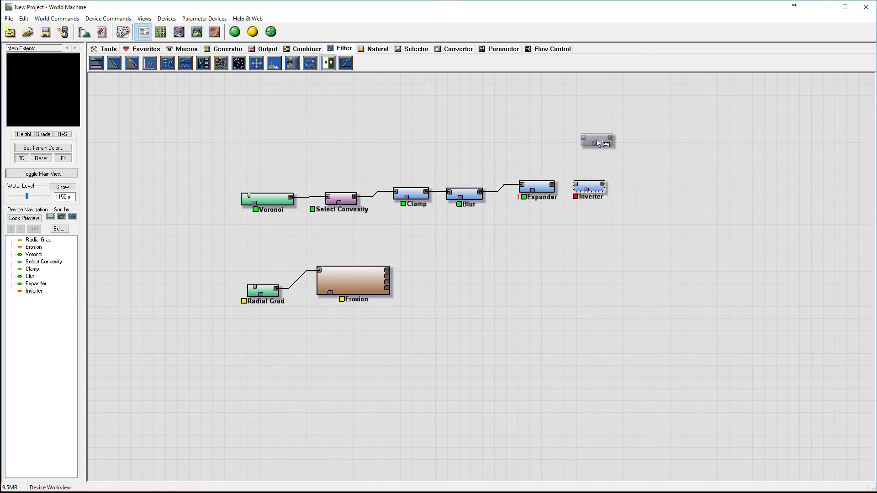
pyautogui.moveTo(576, 185); pyautogui.dragTo(553, 187)
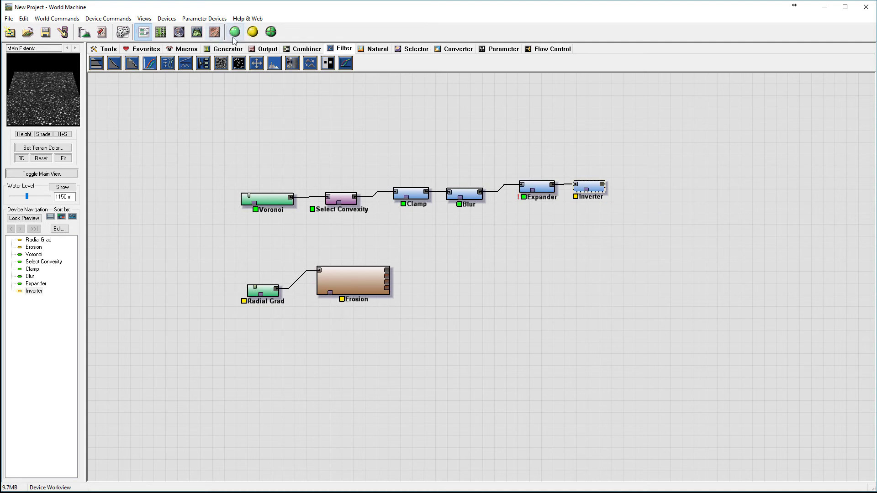
pyautogui.click(200, 33)
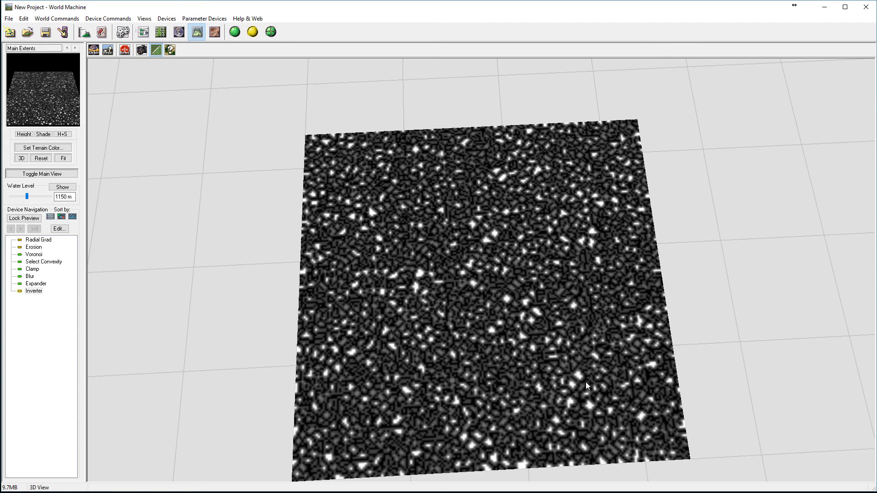
# Step: Back in the workview, select the whole upper node chain and drag it up and to the left
pyautogui.click(144, 32)
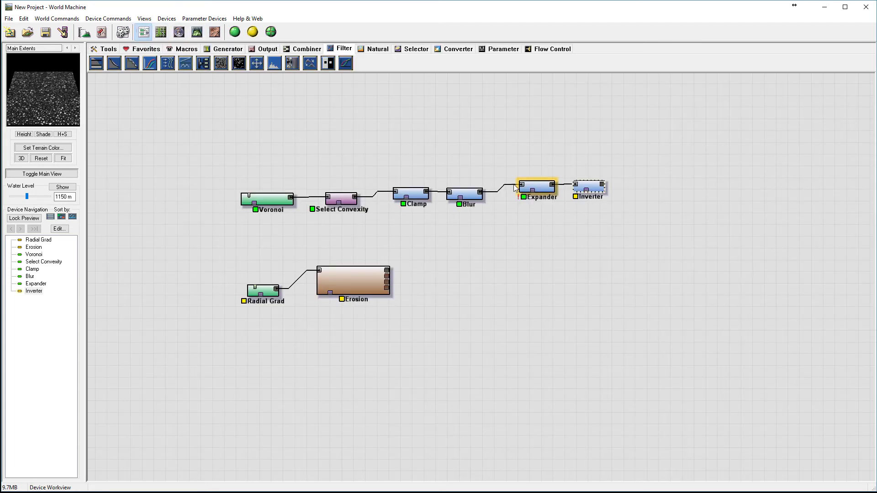
pyautogui.moveTo(503, 223); pyautogui.dragTo(611, 299, button='right')
pyautogui.moveTo(261, 160); pyautogui.dragTo(774, 255)
pyautogui.moveTo(648, 227); pyautogui.dragTo(481, 167)
# Step: Finish shifting the upper chain up-left, deselect it, and nudge the Erosion node slightly up-right
pyautogui.moveTo(615, 196); pyautogui.dragTo(559, 184, button='right')
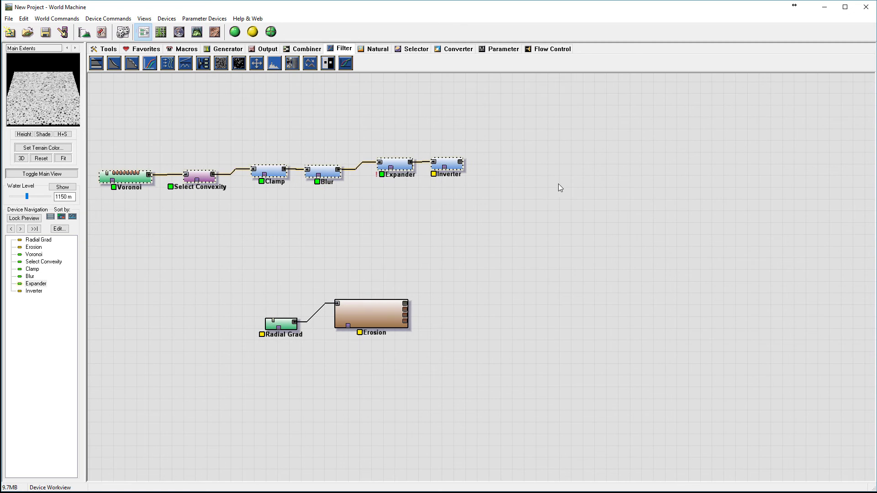
pyautogui.click(526, 179)
pyautogui.moveTo(497, 212); pyautogui.dragTo(528, 213, button='right')
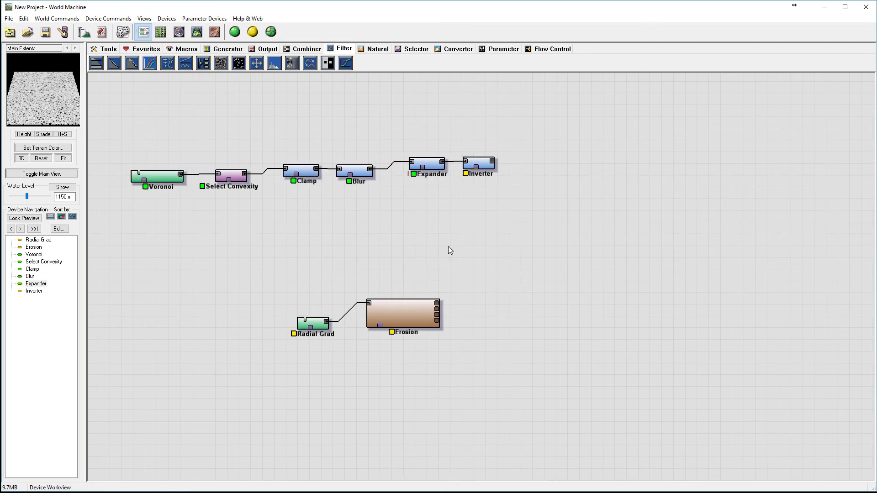
pyautogui.click(419, 309)
pyautogui.moveTo(418, 309); pyautogui.dragTo(428, 305)
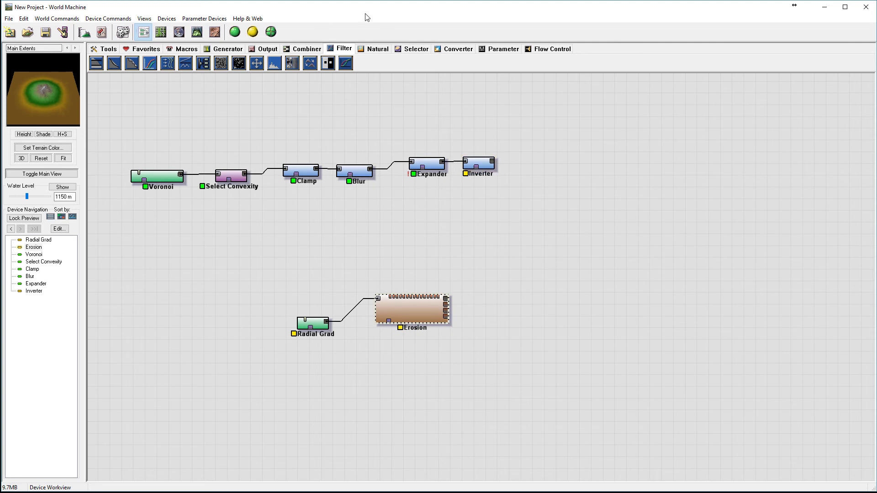
# Step: Place a Combiner right of the graph and wire the Inverter's output into both its inputs
pyautogui.click(315, 52)
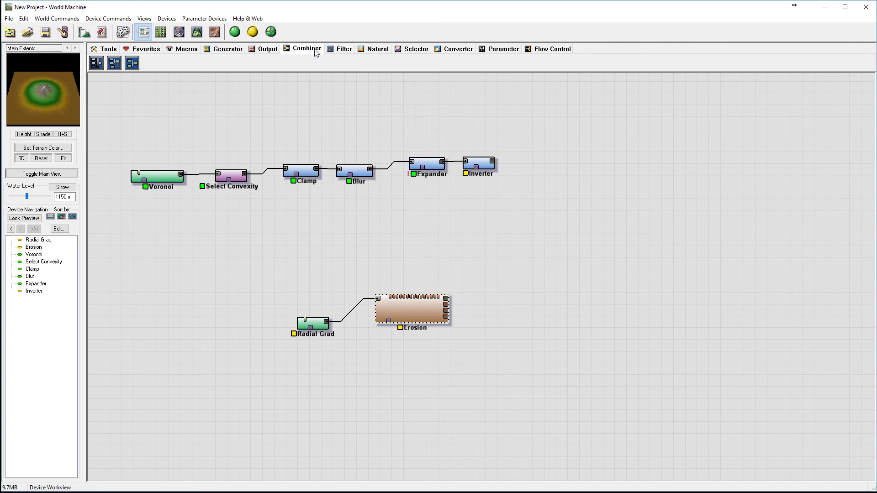
pyautogui.click(132, 63)
pyautogui.click(564, 233)
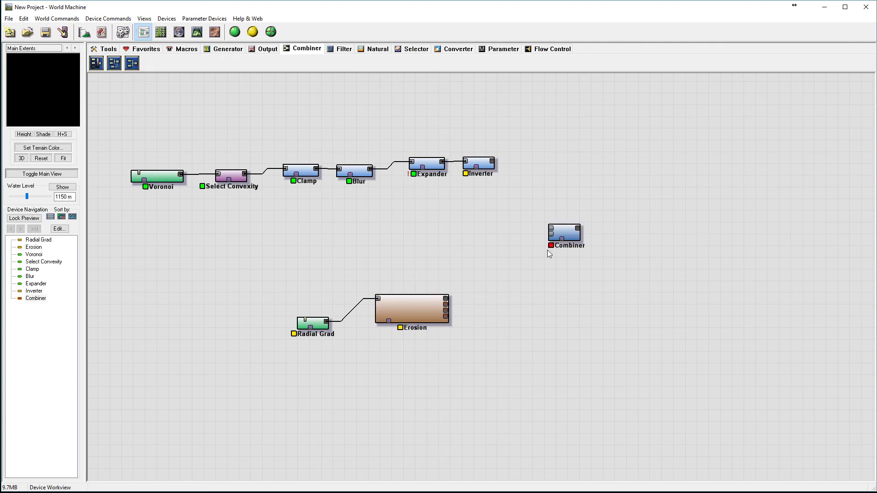
pyautogui.moveTo(492, 161); pyautogui.dragTo(555, 229)
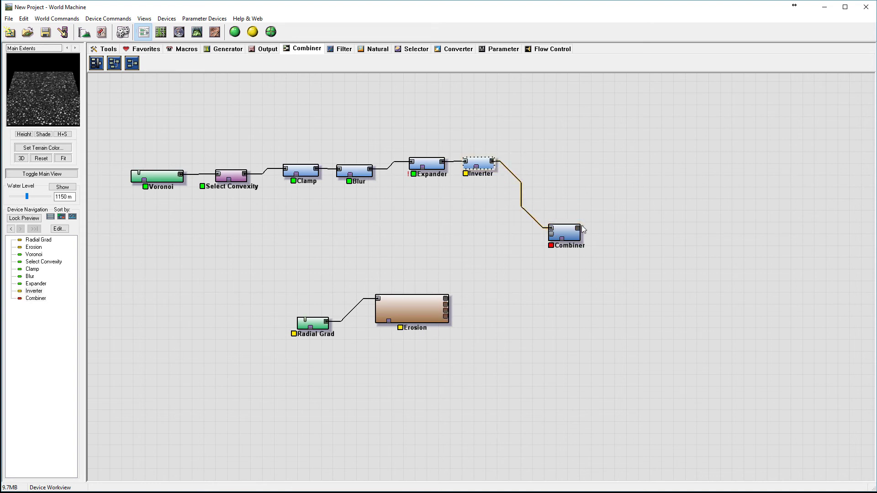
pyautogui.moveTo(492, 162); pyautogui.dragTo(552, 234)
pyautogui.click(424, 301)
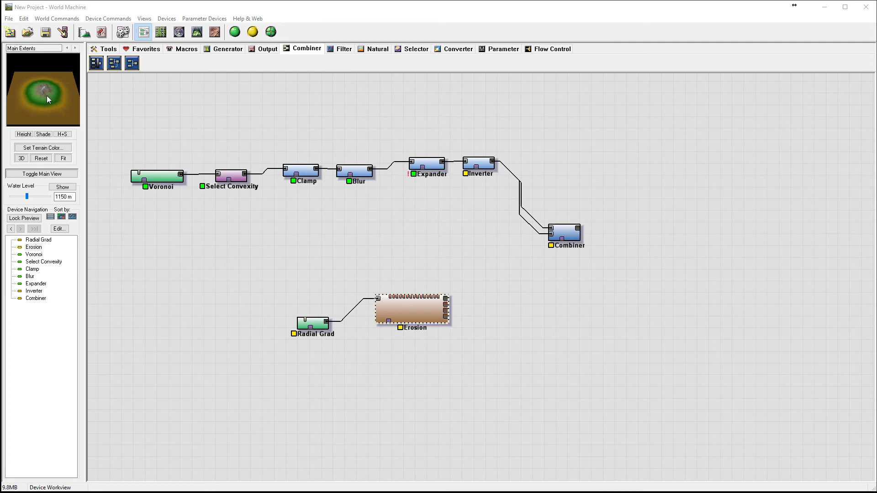
pyautogui.click(413, 49)
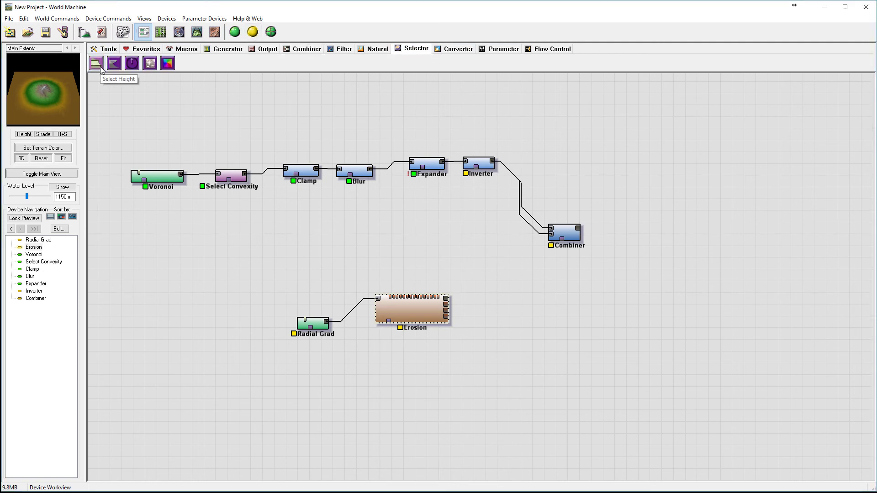
# Step: Place a Select Height fed by Erosion, moving the Combiner up beside the Inverter
pyautogui.click(100, 67)
pyautogui.click(476, 266)
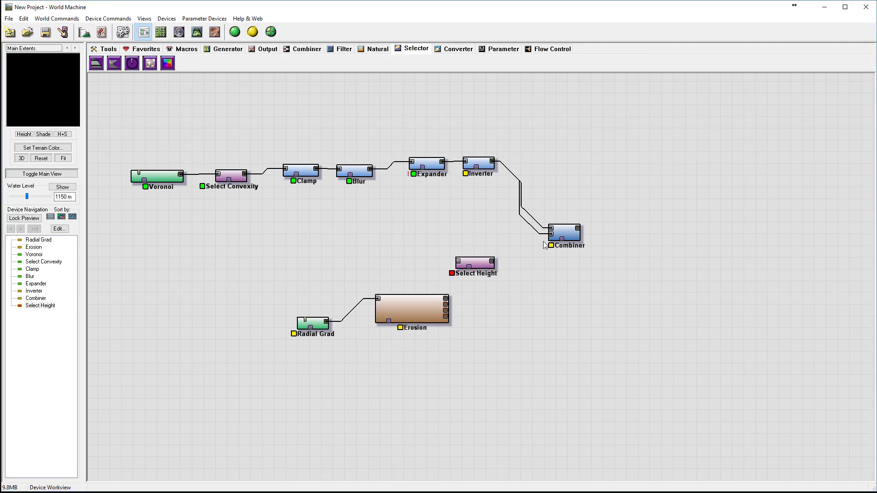
pyautogui.moveTo(565, 232); pyautogui.dragTo(569, 169)
pyautogui.moveTo(475, 264); pyautogui.dragTo(492, 243)
pyautogui.click(443, 303)
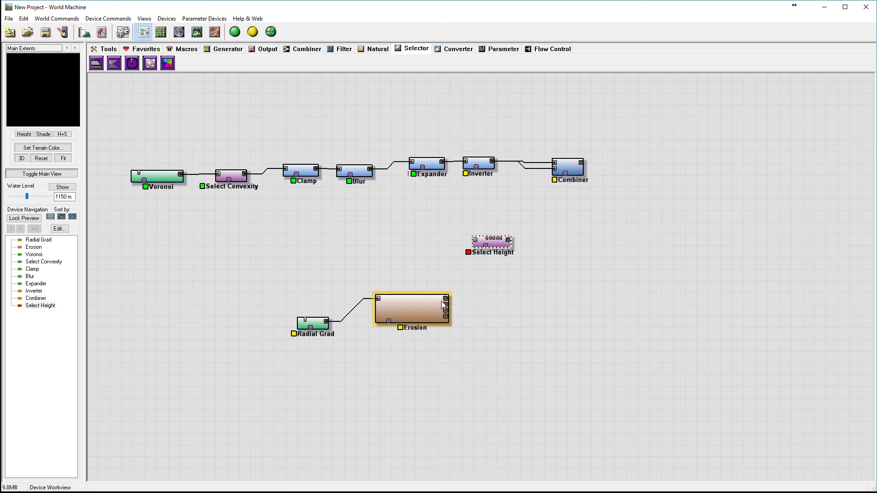
pyautogui.moveTo(446, 304); pyautogui.dragTo(475, 242)
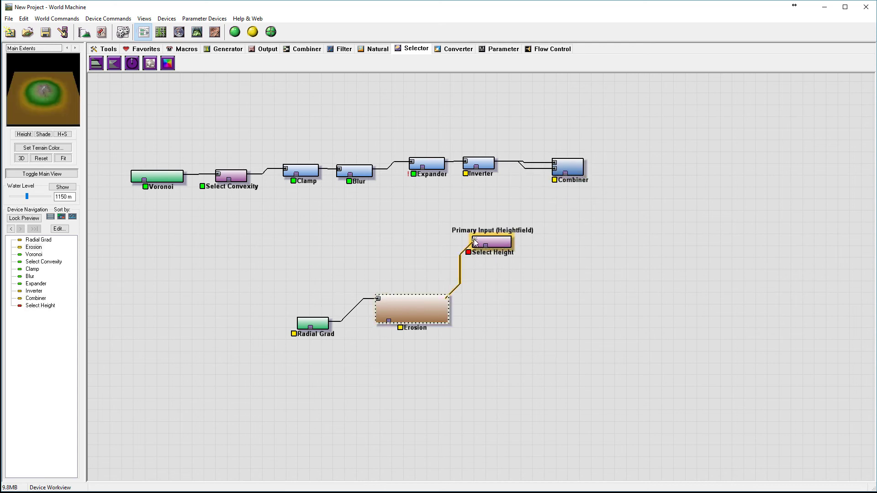
# Step: Invert the Select Height selection and raise its maximum to about 1585.94 m
pyautogui.doubleClick(501, 242)
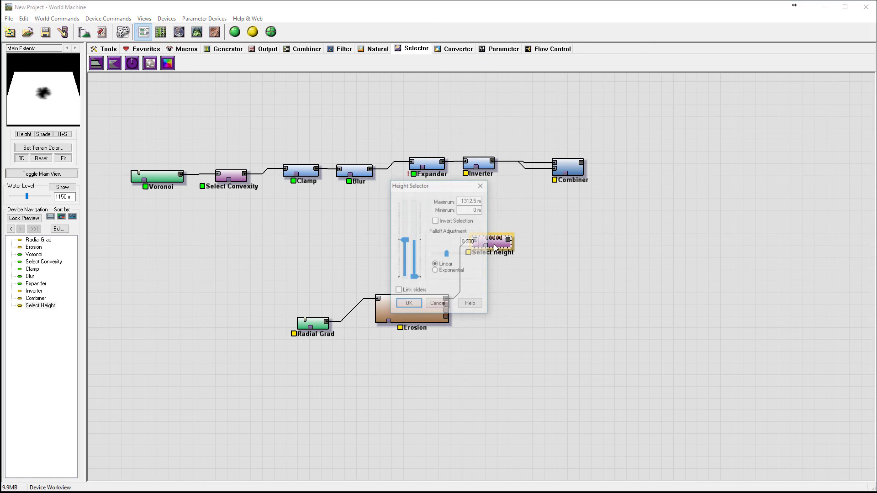
pyautogui.click(444, 221)
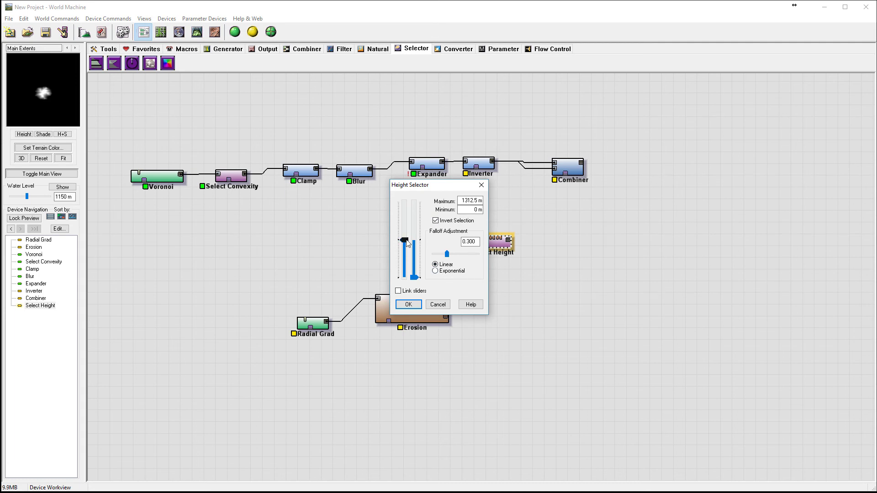
pyautogui.moveTo(407, 240); pyautogui.dragTo(404, 221)
pyautogui.click(408, 304)
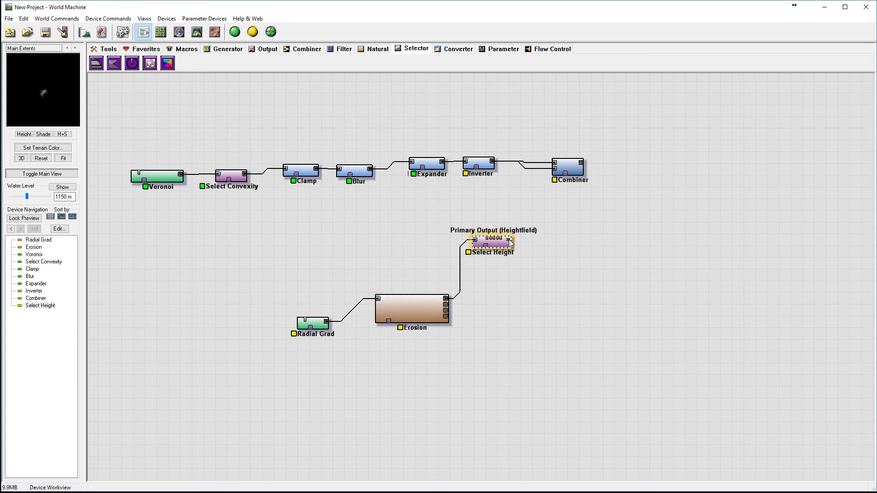
# Step: Wire the Select Height into the Combiner, then copy-paste a duplicate Select Height below it
pyautogui.moveTo(509, 240); pyautogui.dragTo(561, 165)
pyautogui.click(561, 165)
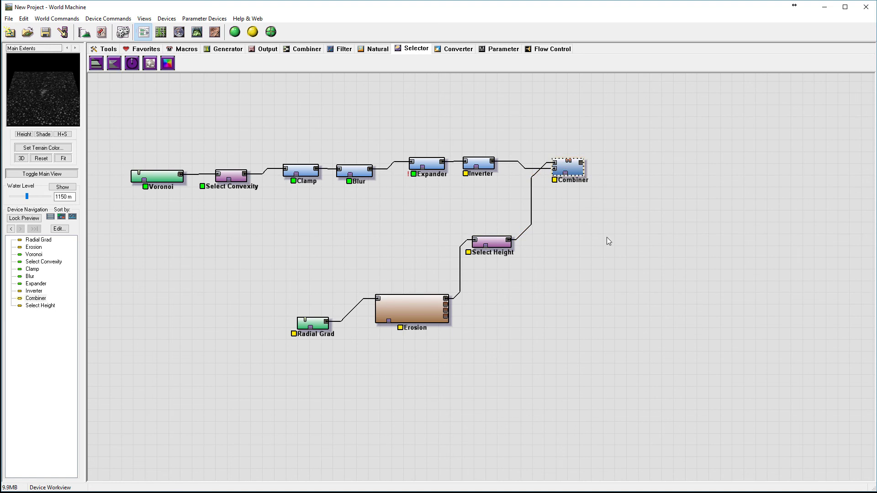
pyautogui.click(491, 247)
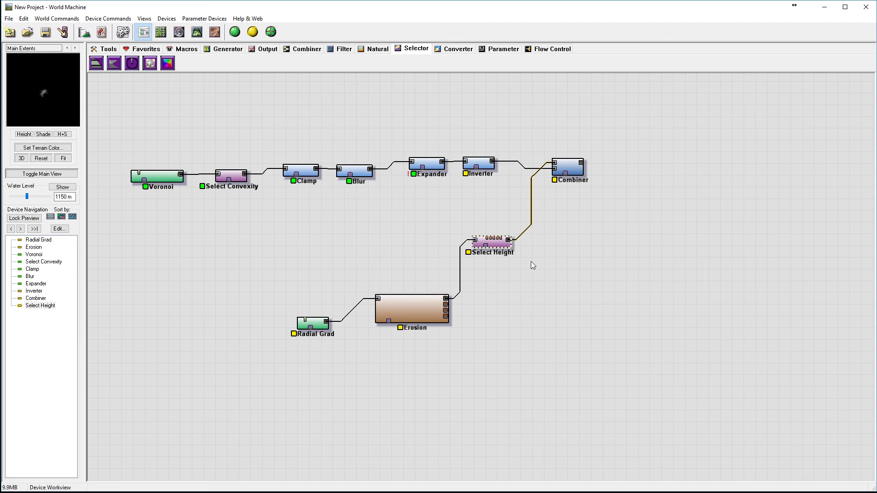
pyautogui.hotkey('ctrl', 'c')
pyautogui.hotkey('ctrl', 'v')
pyautogui.moveTo(497, 247); pyautogui.dragTo(501, 278)
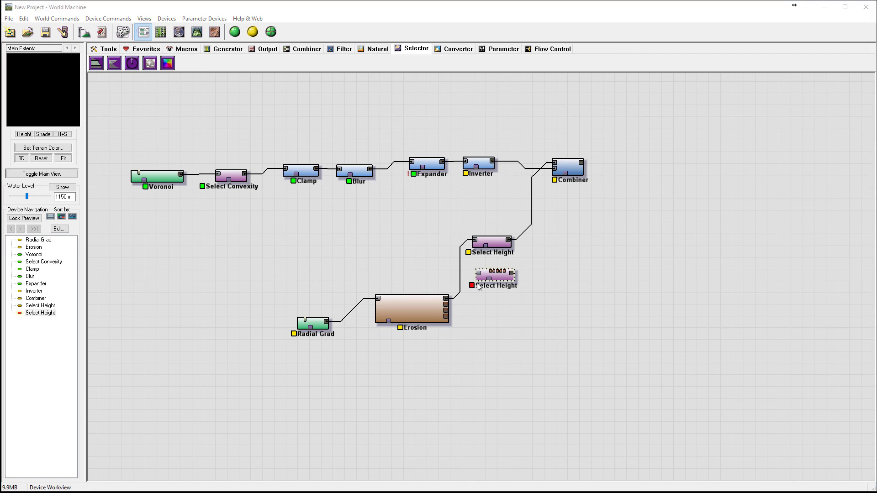
# Step: Feed Erosion into the duplicate, lower its maximum to 246.094 m, and wire it to the Combiner's mask
pyautogui.moveTo(478, 274); pyautogui.dragTo(446, 299)
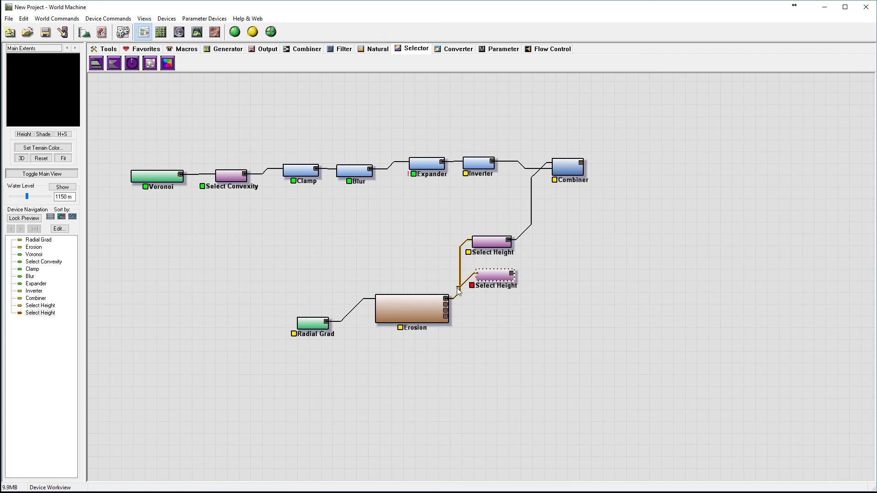
pyautogui.doubleClick(502, 278)
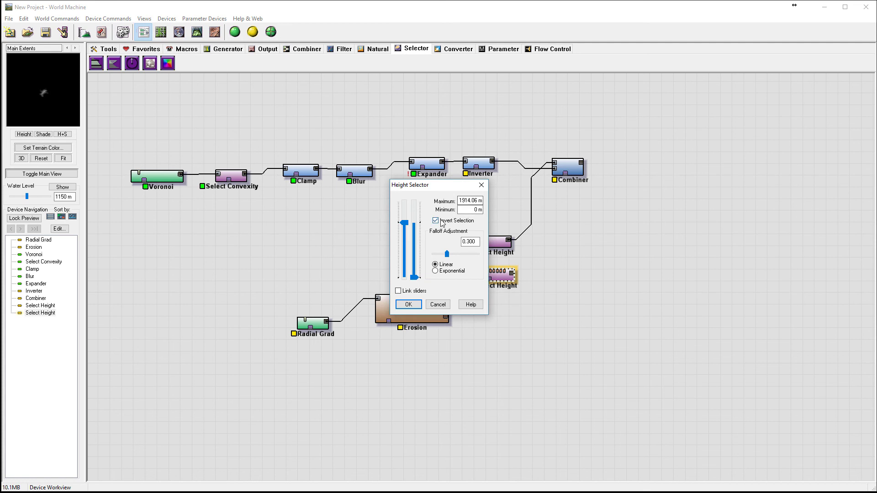
pyautogui.moveTo(406, 225); pyautogui.dragTo(404, 274)
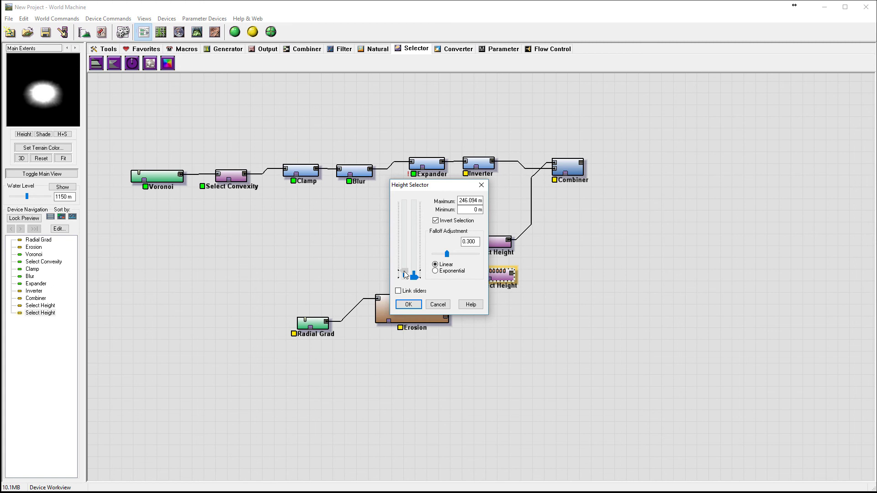
pyautogui.click(409, 305)
pyautogui.moveTo(512, 273); pyautogui.dragTo(568, 177)
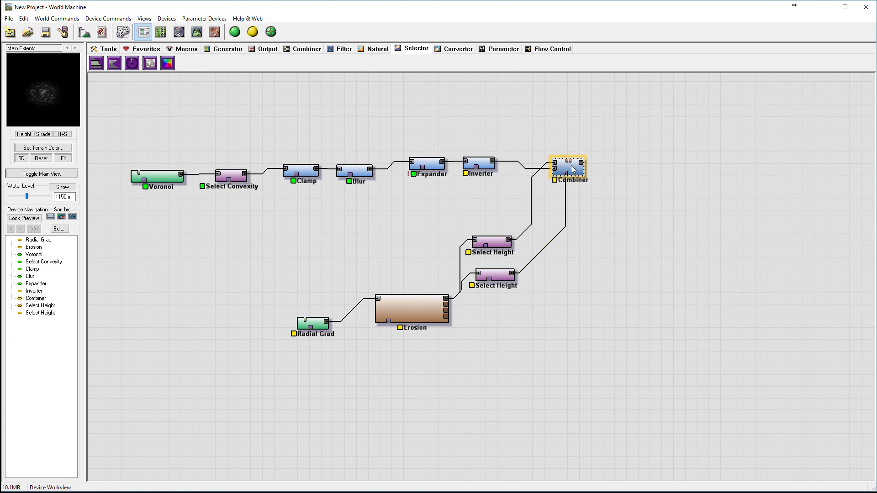
pyautogui.click(197, 31)
pyautogui.moveTo(531, 279); pyautogui.dragTo(347, 189)
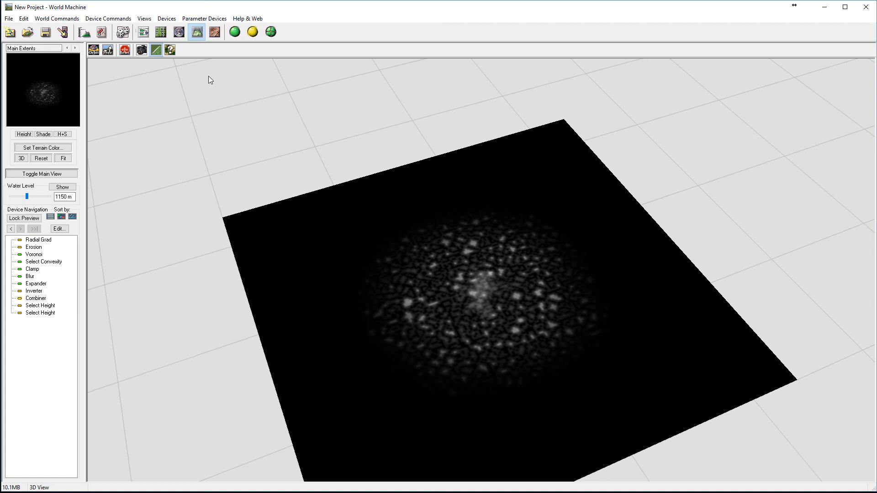
# Step: Nudge the Select Height and Combiner nodes, set the Combiner method to Max, and view in 3D
pyautogui.click(143, 32)
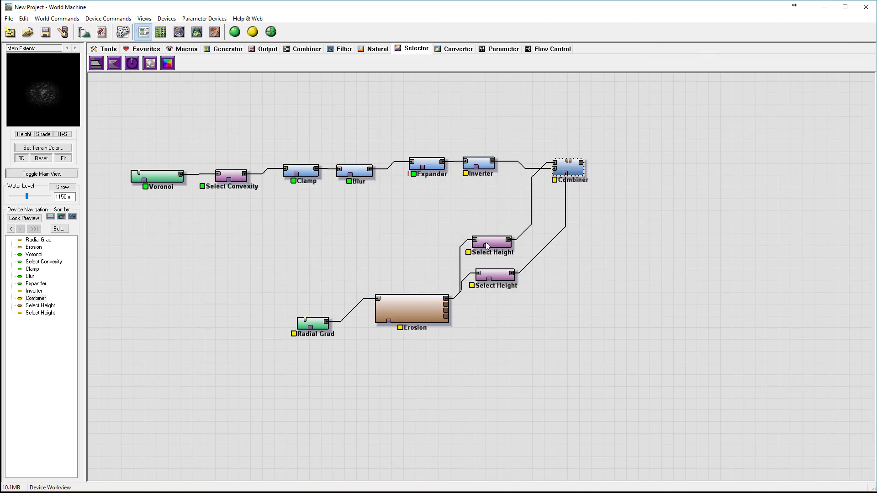
pyautogui.moveTo(487, 247); pyautogui.dragTo(497, 230)
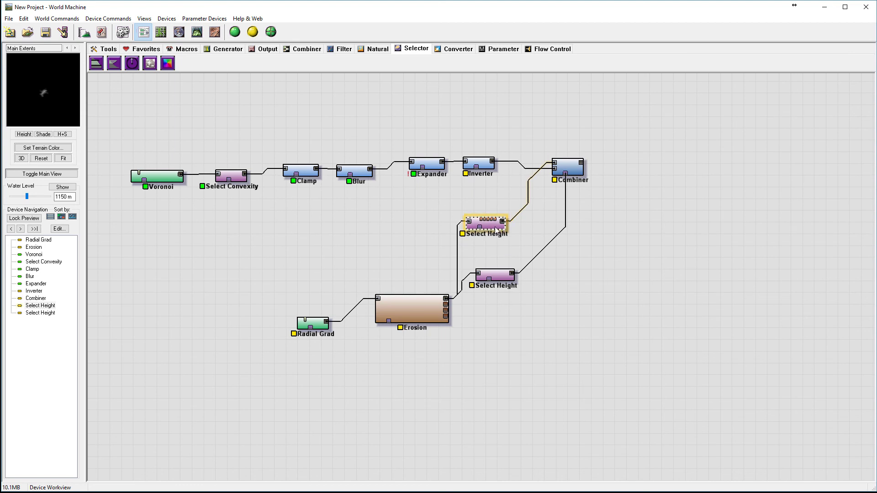
pyautogui.moveTo(571, 171); pyautogui.dragTo(576, 168)
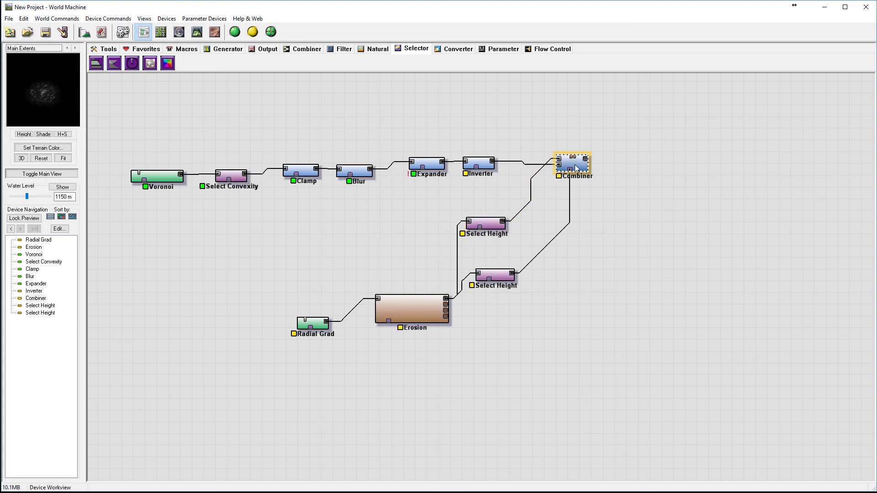
pyautogui.doubleClick(576, 169)
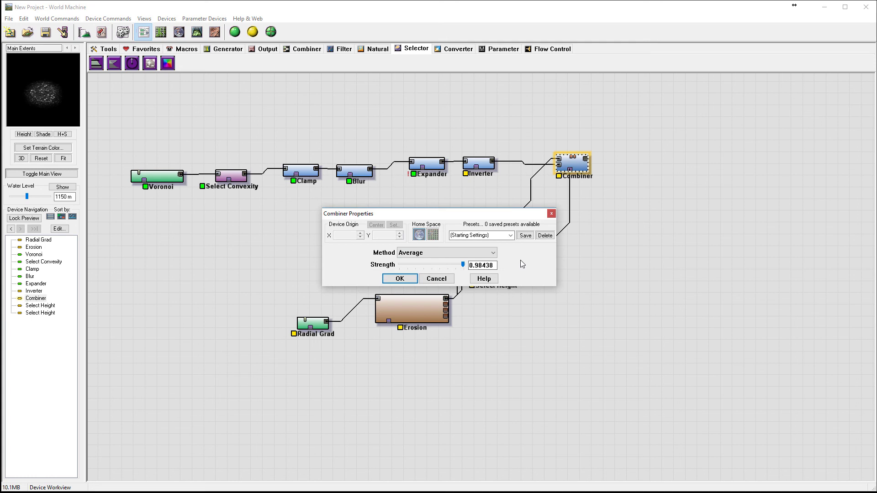
pyautogui.click(468, 253)
pyautogui.click(428, 293)
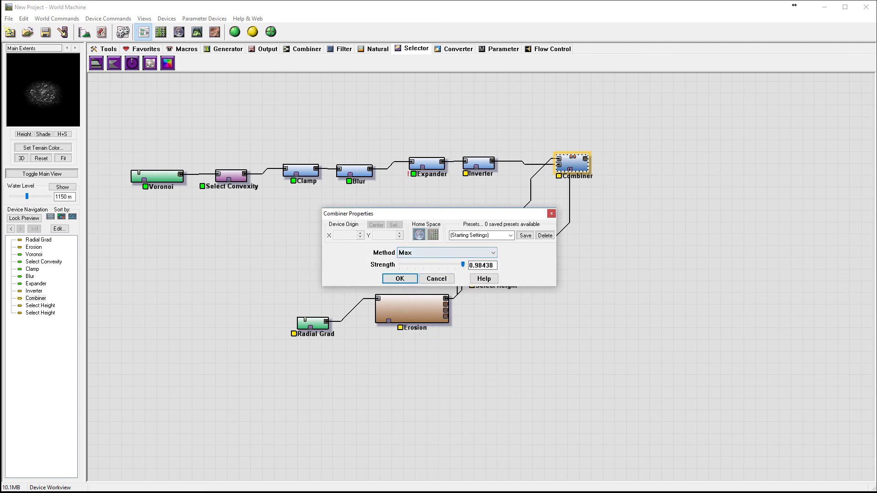
pyautogui.click(400, 279)
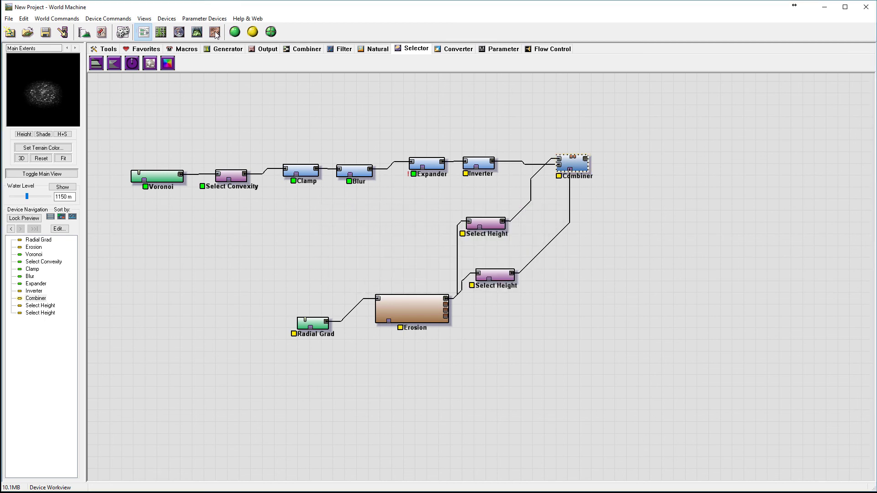
pyautogui.click(197, 32)
# Step: Zoom and orbit the Max-combined terrain in 3D, then go back to the device workview
pyautogui.scroll(2, 549, 288)
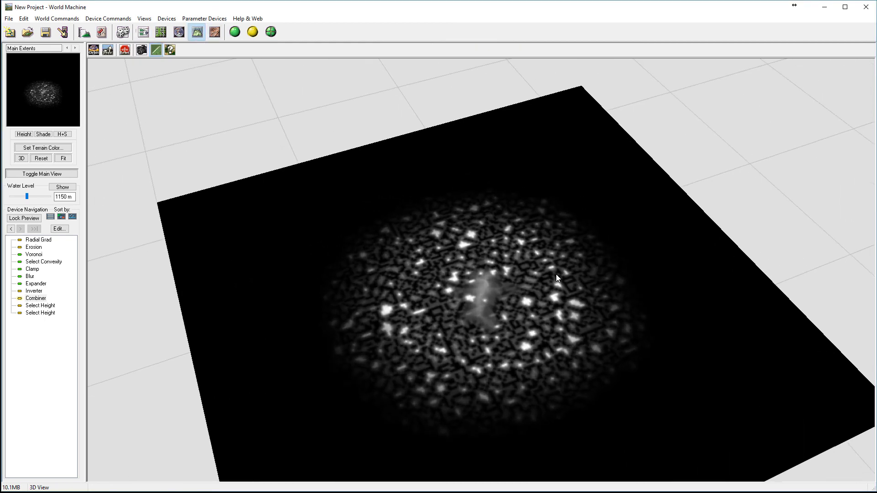
pyautogui.moveTo(475, 284); pyautogui.dragTo(481, 206)
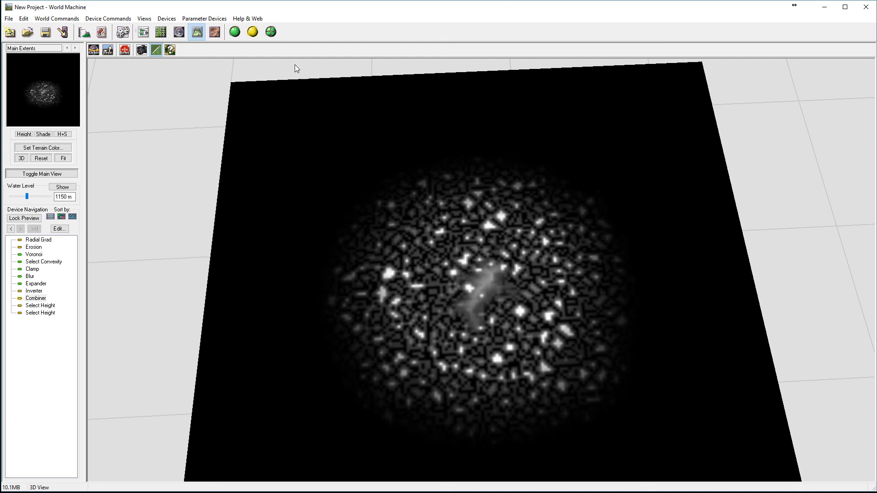
pyautogui.click(144, 31)
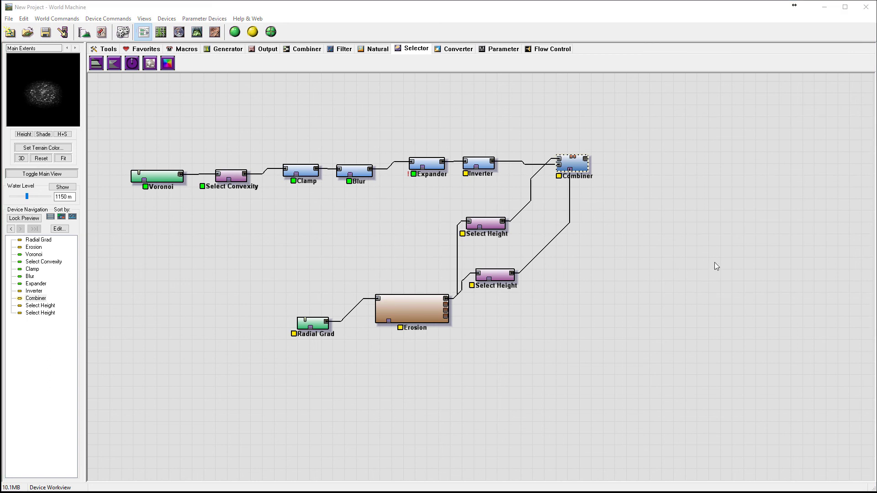
# Step: Place an Advanced Perlin right of the Combiner, feed the Combiner's output into it, and check in 3D
pyautogui.click(226, 49)
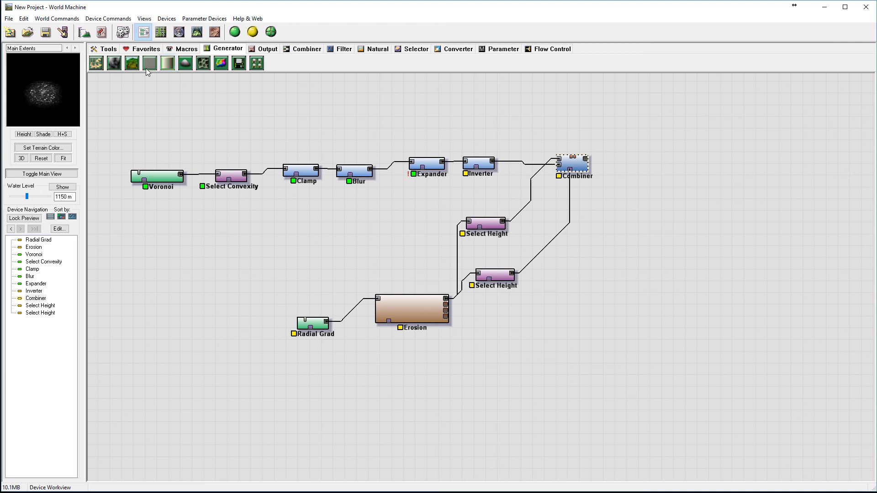
pyautogui.click(131, 63)
pyautogui.click(692, 160)
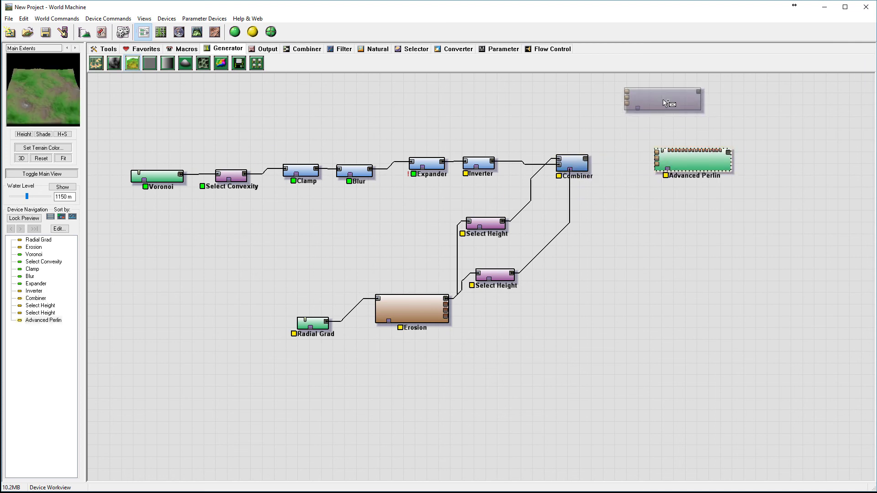
pyautogui.moveTo(606, 161); pyautogui.dragTo(513, 163, button='right')
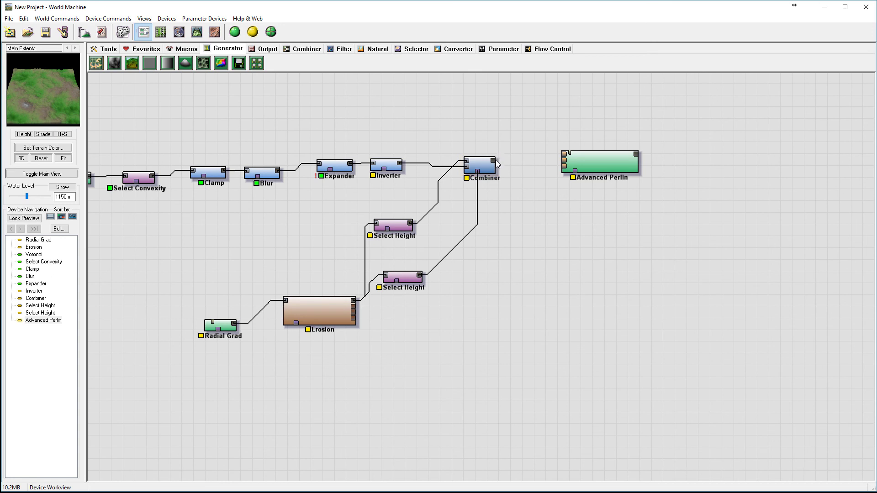
pyautogui.moveTo(493, 163); pyautogui.dragTo(588, 148)
pyautogui.click(607, 159)
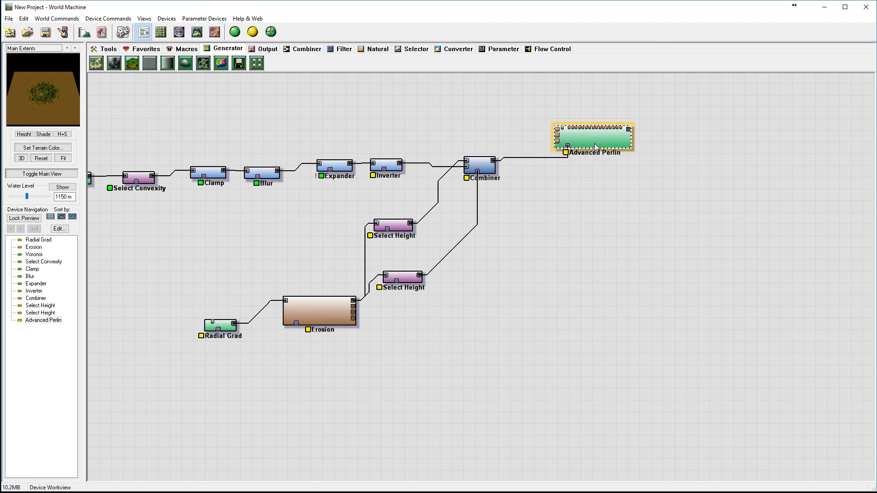
pyautogui.click(197, 32)
pyautogui.moveTo(507, 237)
pyautogui.mouseDown()
pyautogui.moveTo(504, 197)
pyautogui.moveTo(429, 290)
pyautogui.moveTo(479, 217)
pyautogui.moveTo(470, 333)
pyautogui.moveTo(508, 371)
pyautogui.moveTo(523, 239)
pyautogui.mouseUp()
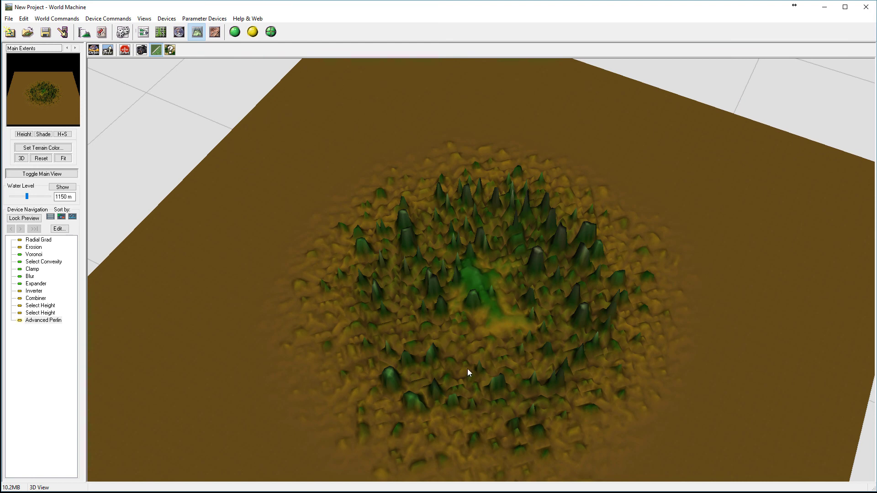
pyautogui.click(144, 32)
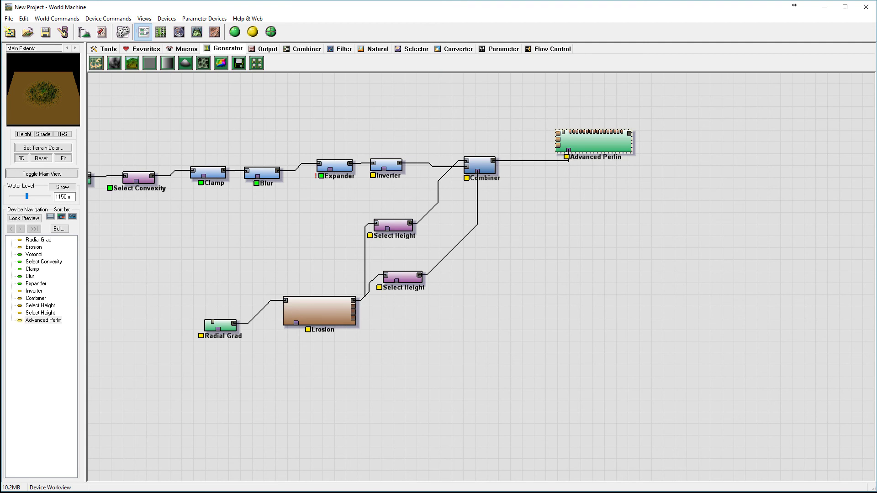
# Step: Make the Advanced Perlin Ridged: feature scale ~90.5 km, persistence 0.172, elevation center 2214.84, steepness 0.594
pyautogui.doubleClick(593, 141)
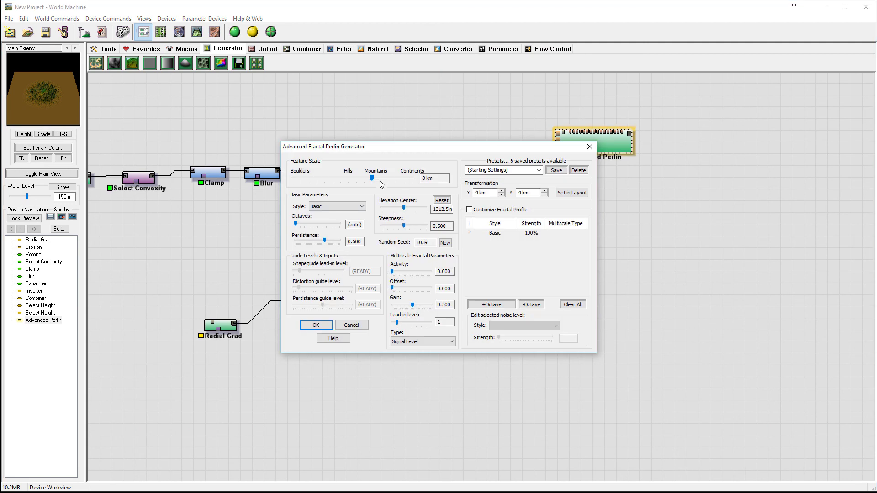
pyautogui.moveTo(374, 179); pyautogui.dragTo(400, 178)
pyautogui.click(361, 207)
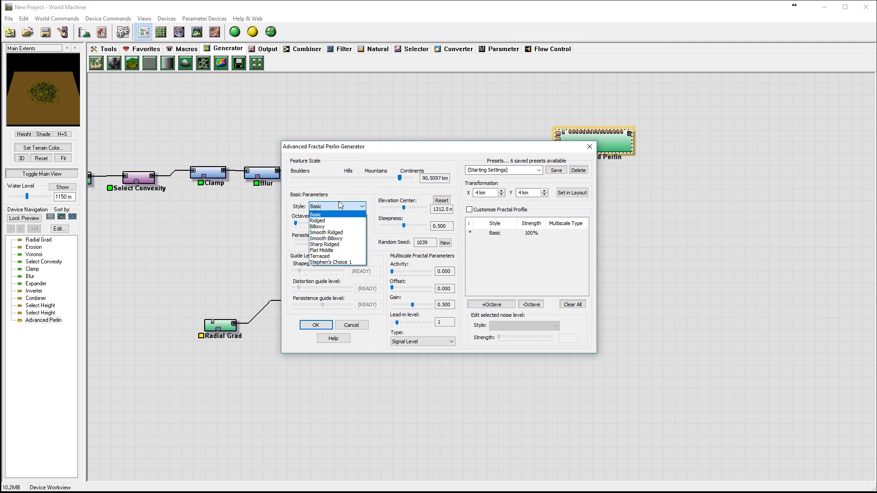
pyautogui.click(319, 221)
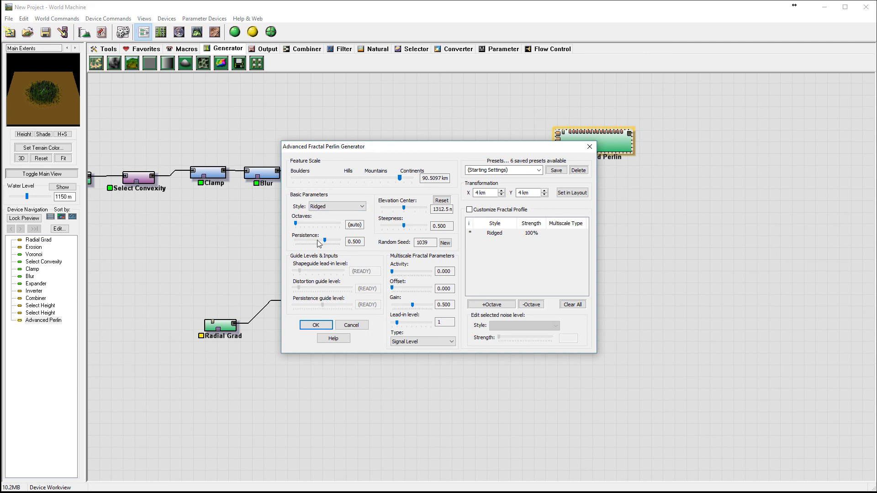
pyautogui.moveTo(324, 241); pyautogui.dragTo(307, 242)
pyautogui.moveTo(404, 209); pyautogui.dragTo(421, 211)
pyautogui.moveTo(407, 226); pyautogui.dragTo(409, 226)
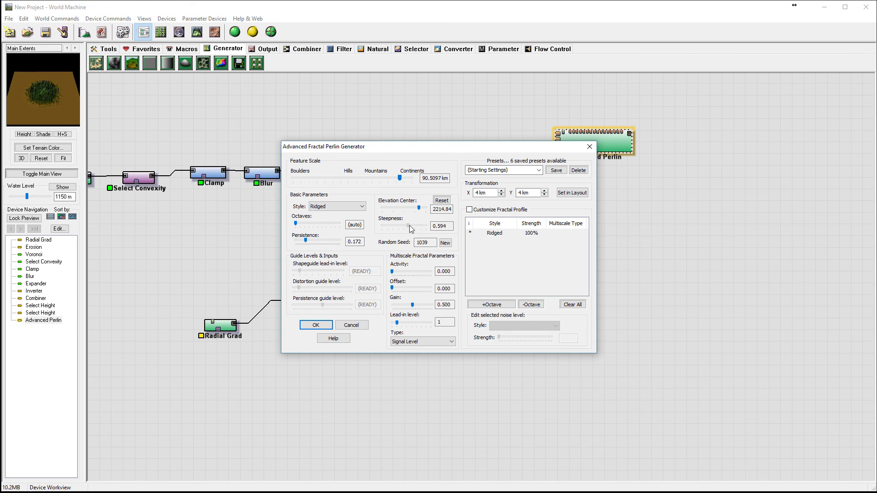
# Step: Close the Perlin settings, build the full network, and orbit the 3D view to inspect the ridged peaks
pyautogui.click(337, 325)
pyautogui.click(197, 32)
pyautogui.click(252, 31)
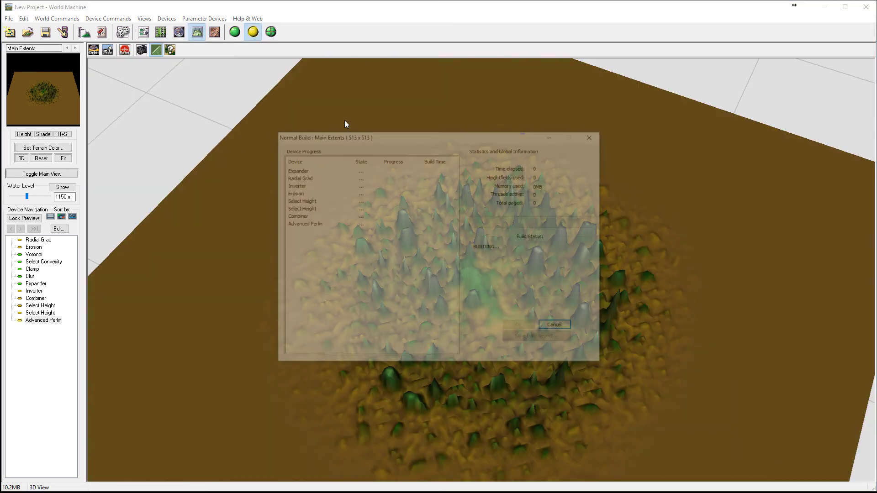
pyautogui.moveTo(509, 333); pyautogui.dragTo(332, 277)
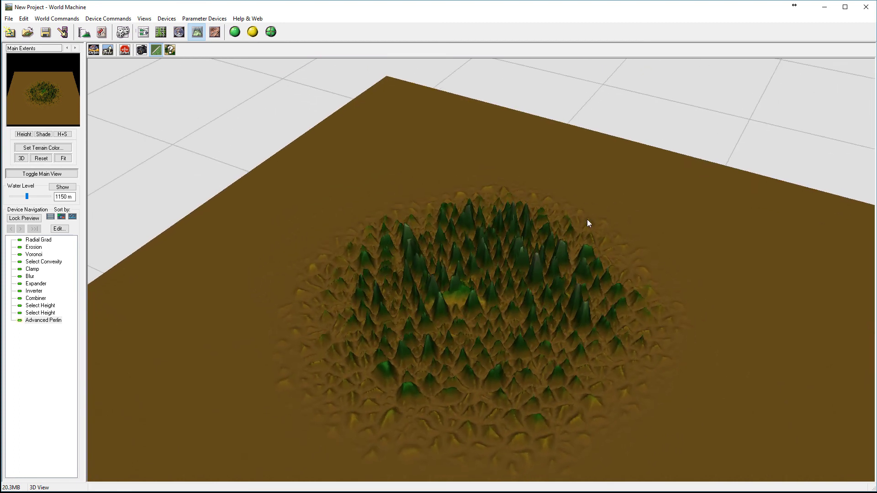
pyautogui.moveTo(588, 223); pyautogui.dragTo(551, 297)
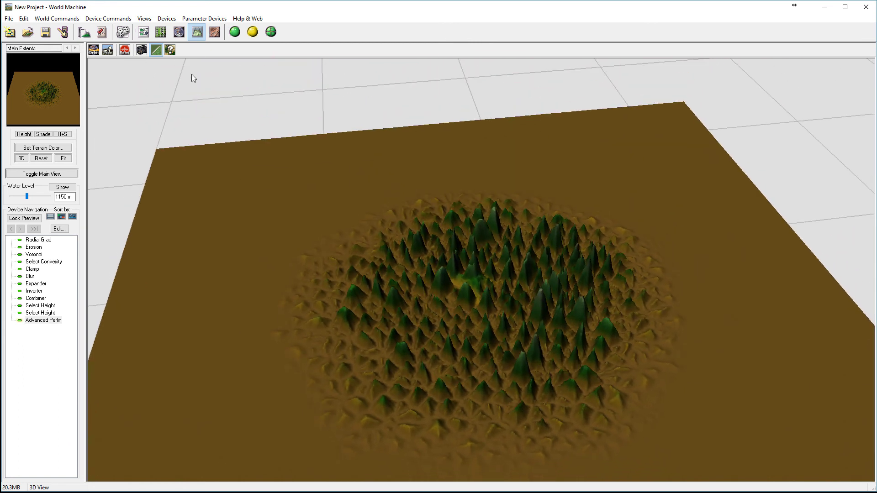
# Step: In the workview, pan the graph, nudge the Advanced Perlin up-right, and select Erosion to preview it
pyautogui.click(143, 33)
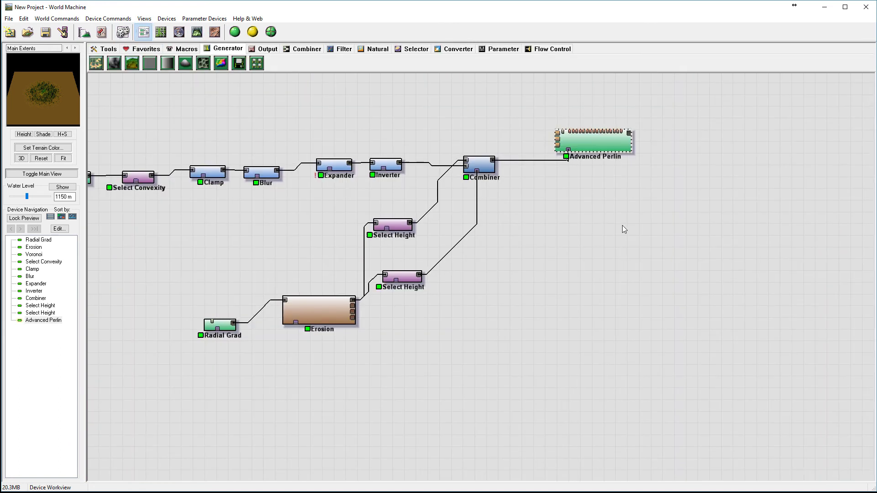
pyautogui.moveTo(622, 226); pyautogui.dragTo(550, 214, button='right')
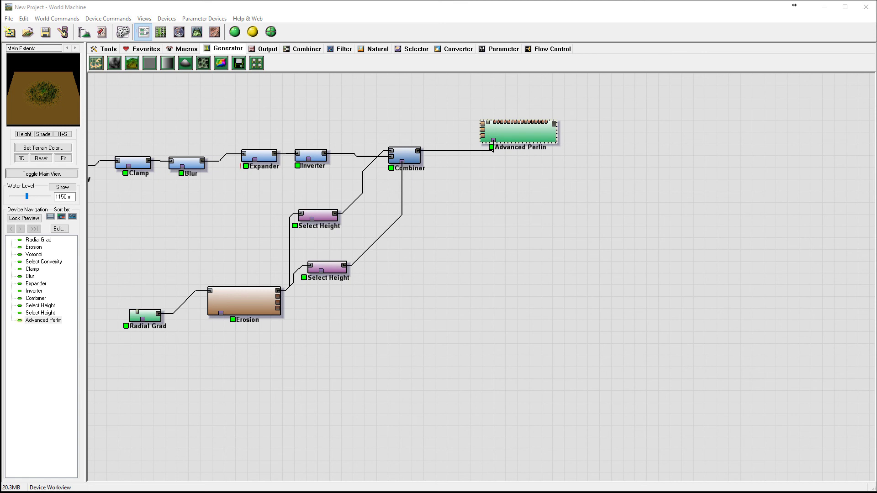
pyautogui.moveTo(527, 135); pyautogui.dragTo(541, 121)
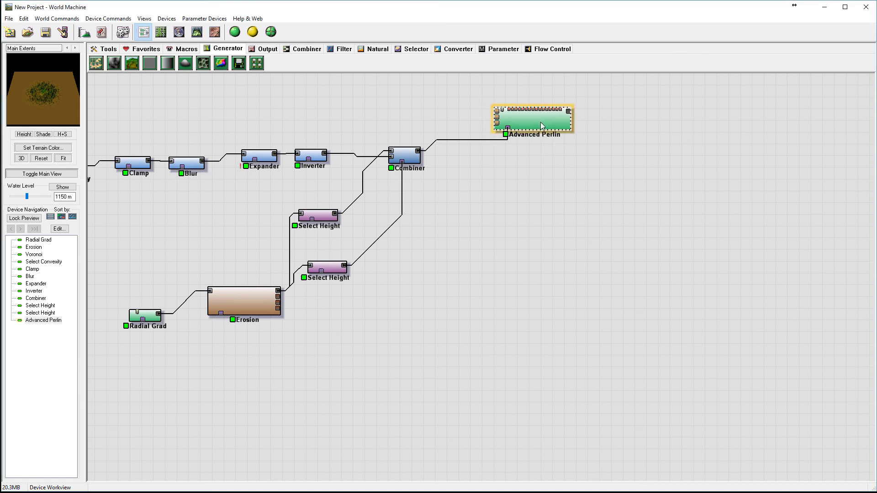
pyautogui.click(240, 299)
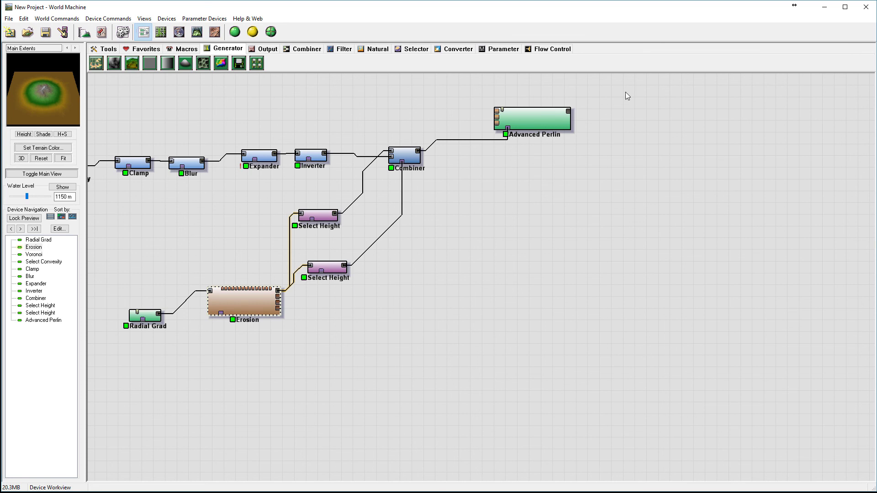